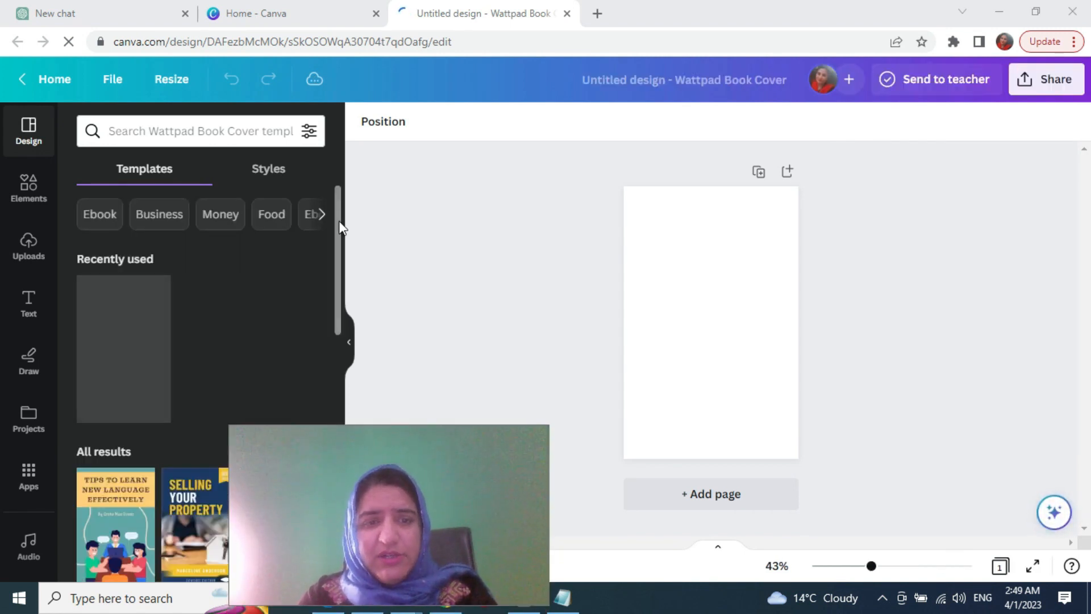
{"action": "left_click_drag", "start_coordinate": [340, 222], "coordinate": [345, 259]}
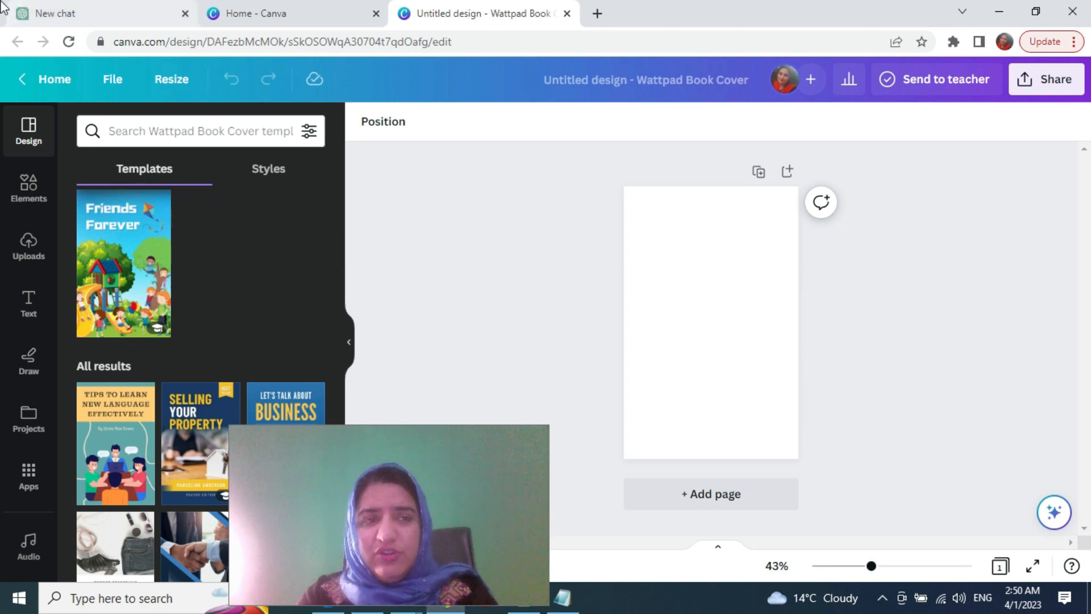
Step: Switch to ChatGPT and send the prompt "I am designing book for moral stories , suggest some attractive title for the book"
{"action": "left_click", "coordinate": [45, 12]}
{"action": "left_click_drag", "start_coordinate": [503, 448], "coordinate": [285, 266]}
{"action": "left_click", "coordinate": [402, 528]}
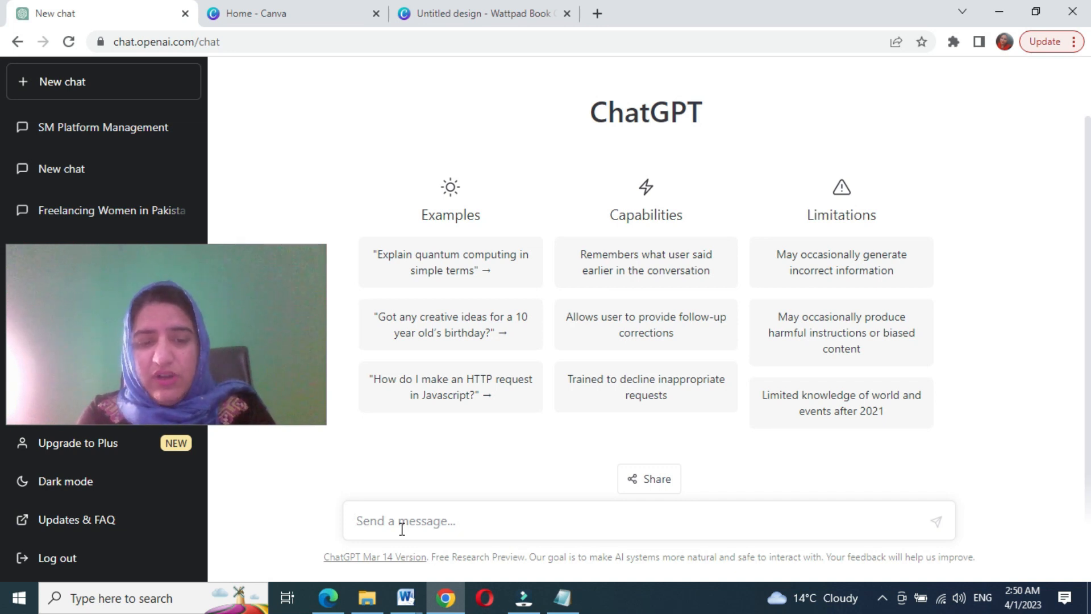
{"action": "type", "text": "moral stories"}
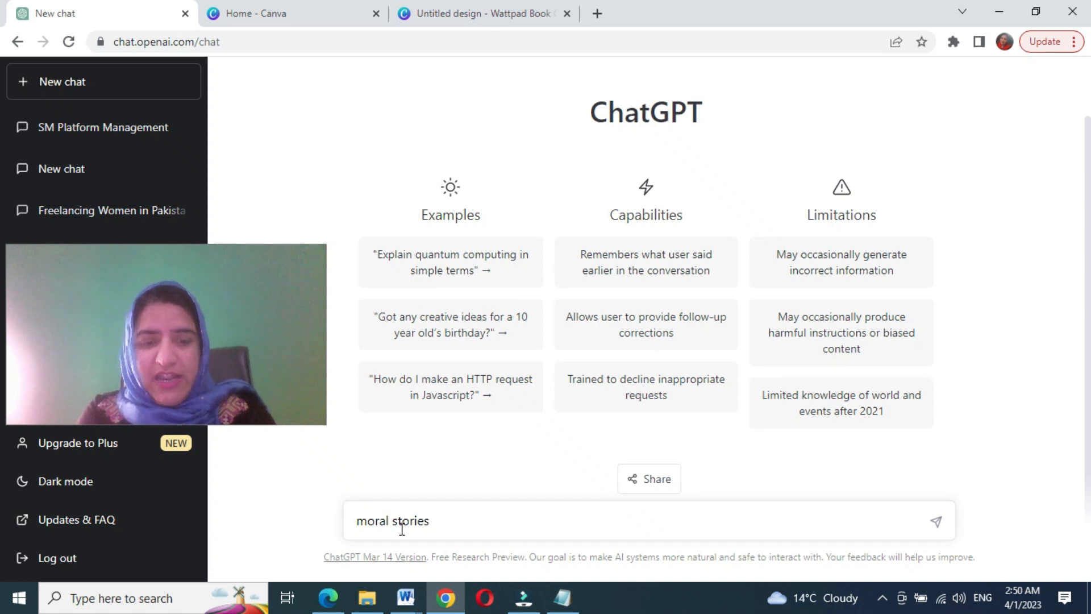
{"action": "type", "text": "I am des"}
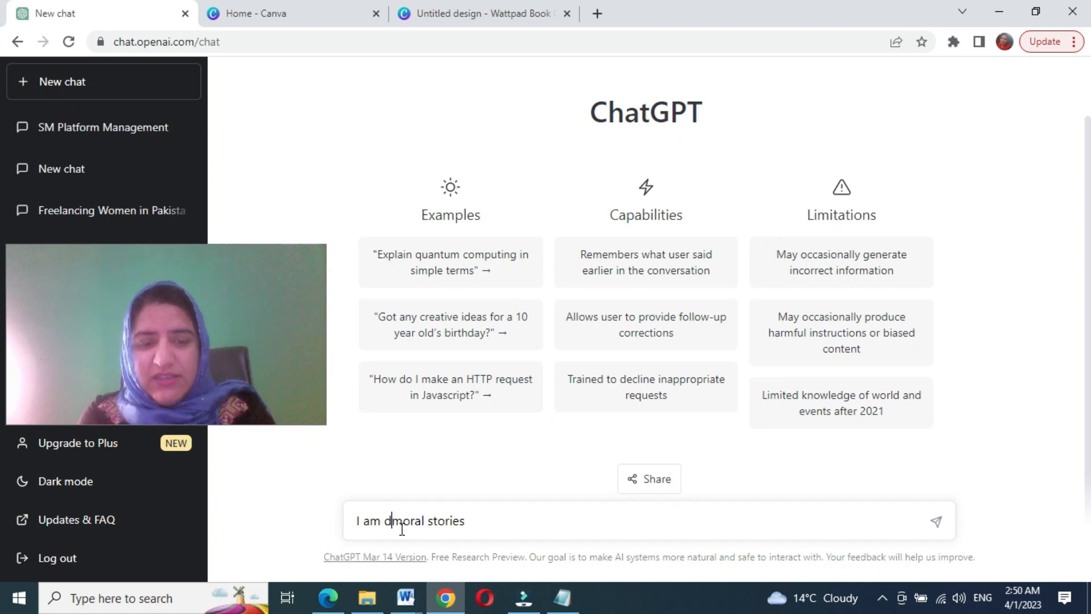
{"action": "type", "text": "igning"}
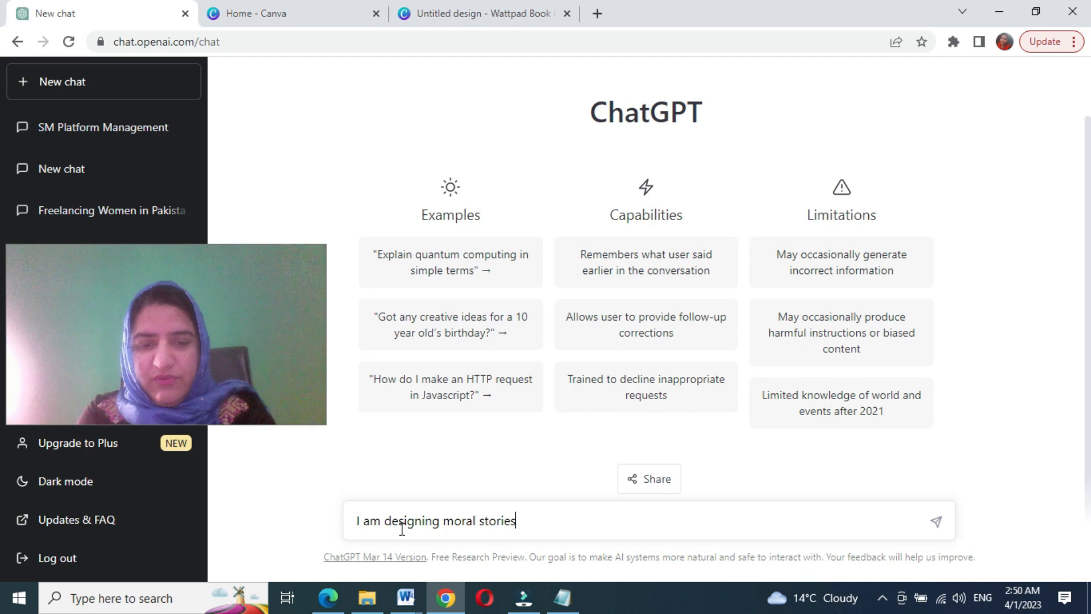
{"action": "type", "text": "boook for"}
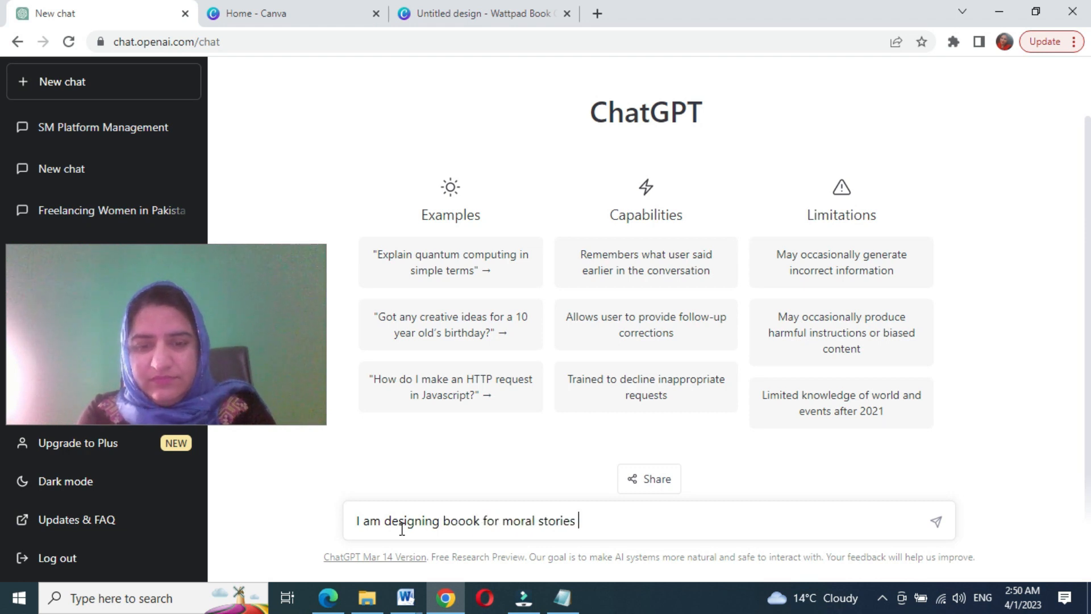
{"action": "type", "text": " moral stories , suggest some"}
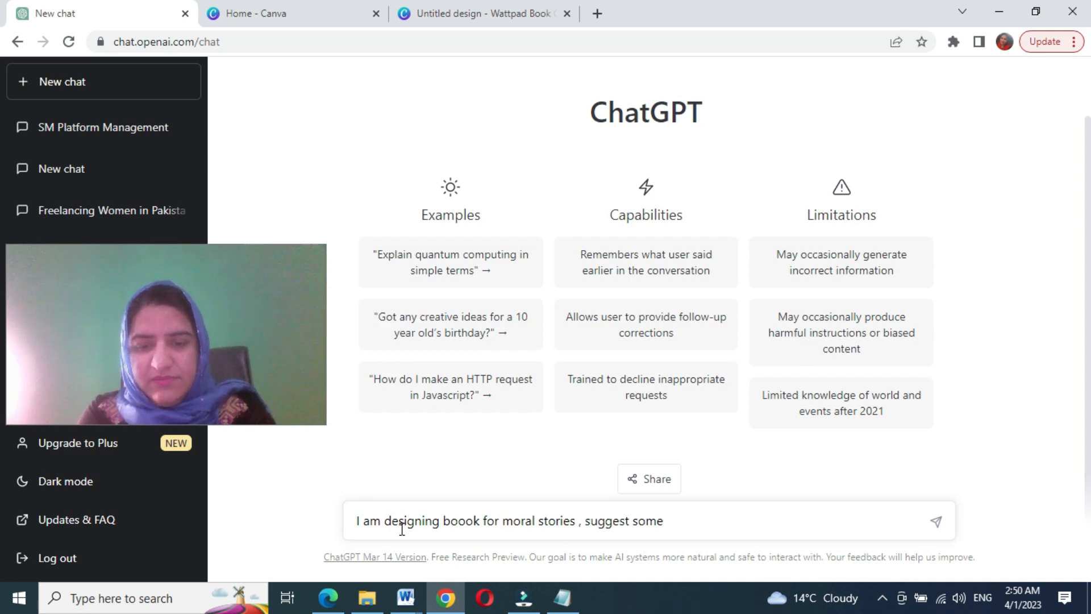
{"action": "type", "text": " attractive title for the book"}
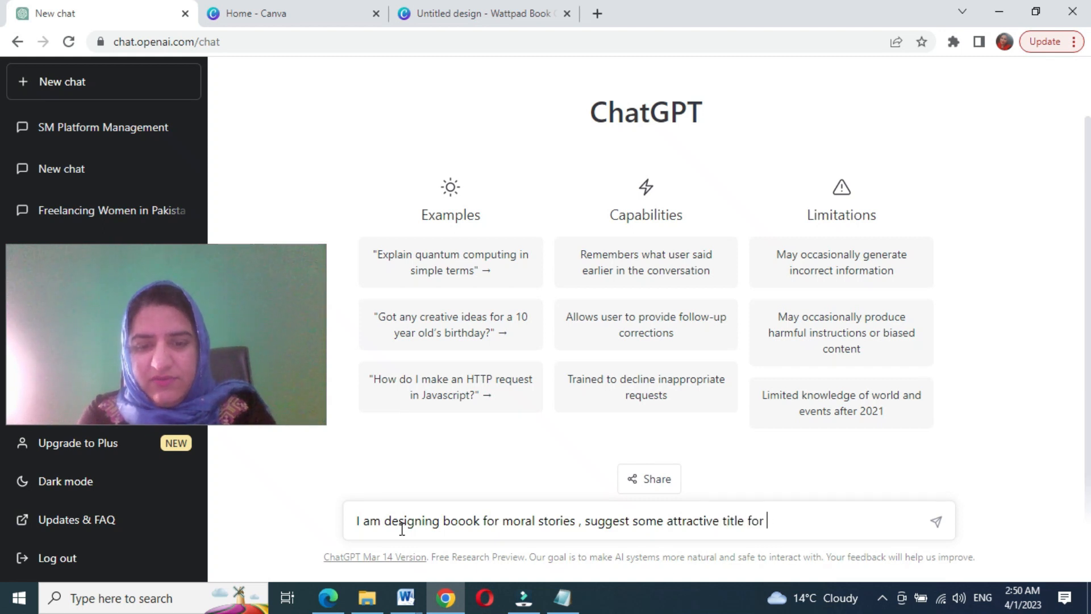
{"action": "left_click", "coordinate": [459, 521]}
{"action": "key", "text": "BackSpace"}
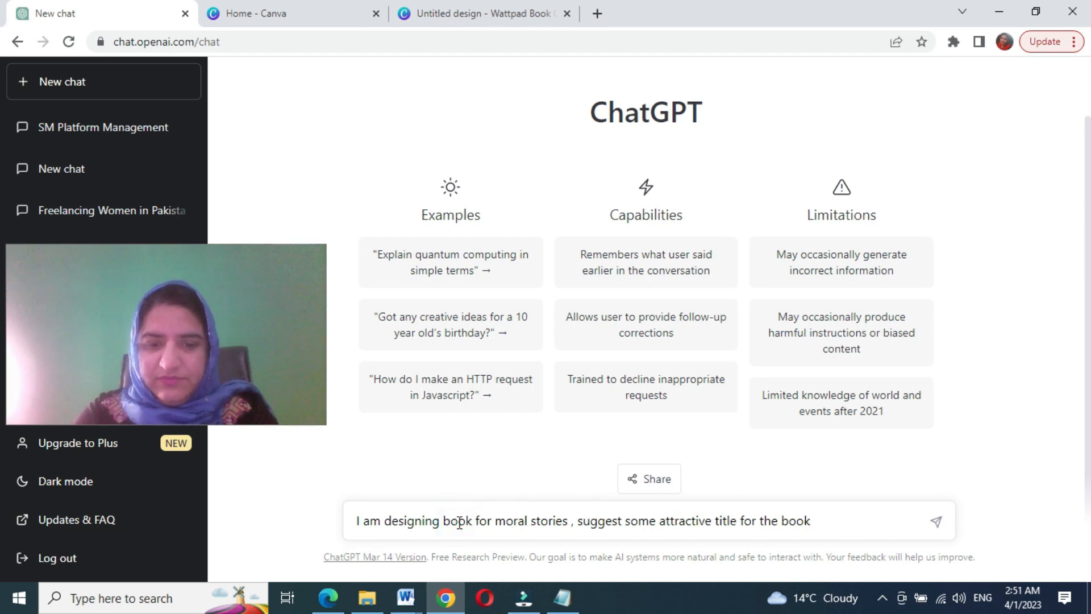
{"action": "left_click", "coordinate": [936, 522]}
{"action": "left_click_drag", "start_coordinate": [244, 265], "coordinate": [320, 348]}
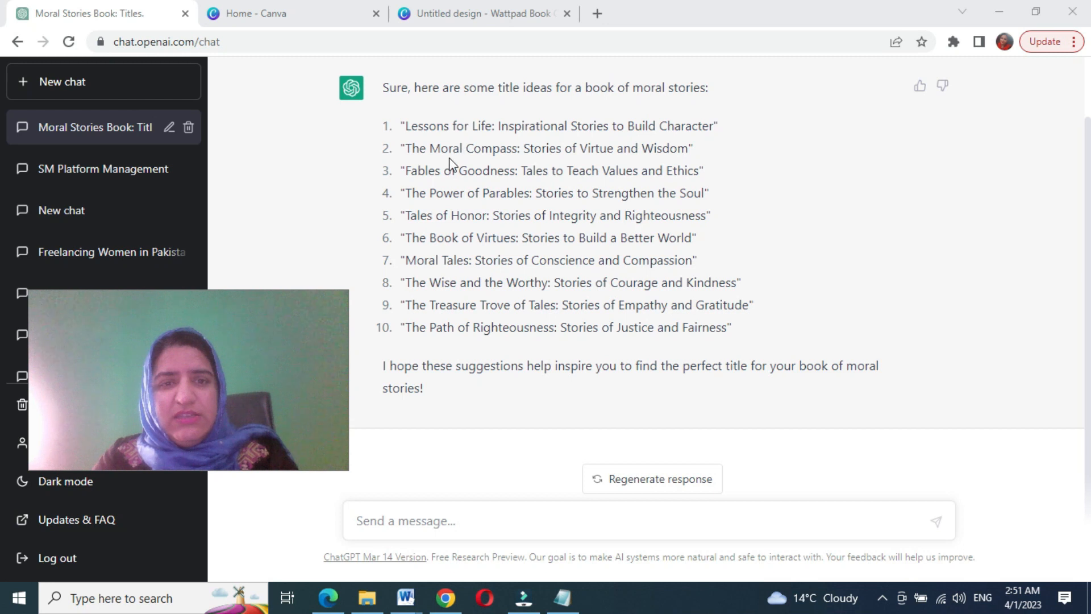
Step: Copy the suggested title "The Moral Compass: Stories of Virtue and Wisdom" and switch back to the Canva book cover design
{"action": "left_click_drag", "start_coordinate": [407, 149], "coordinate": [680, 154]}
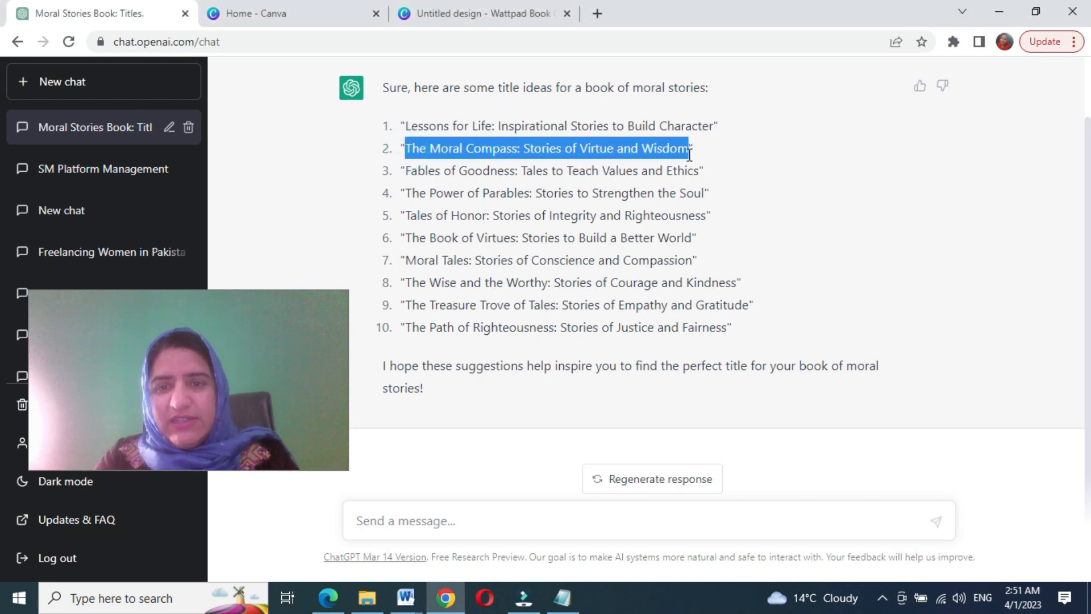
{"action": "left_click", "coordinate": [467, 13]}
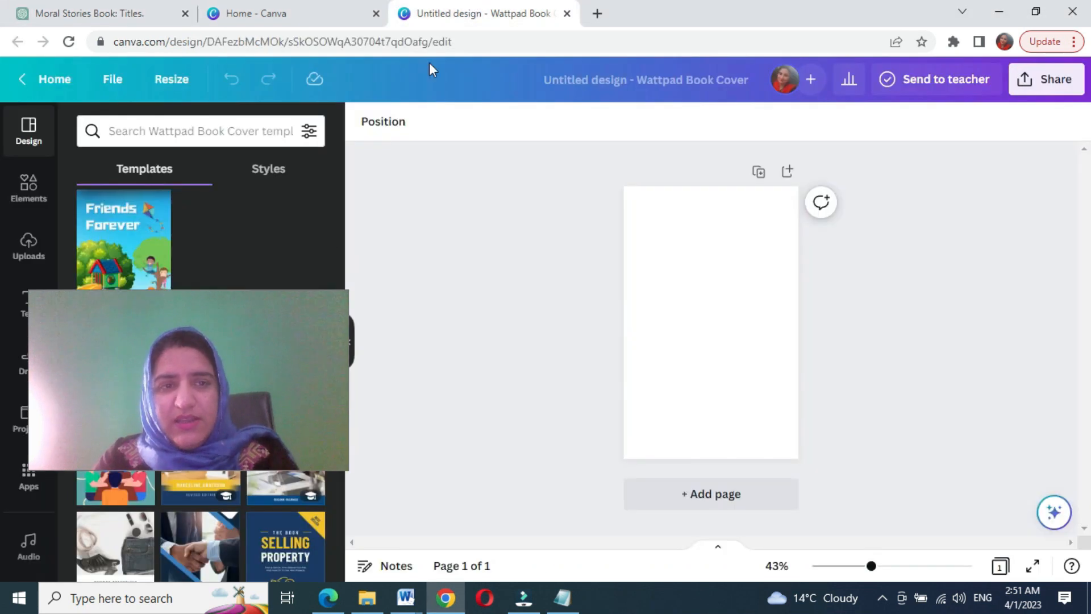
{"action": "left_click_drag", "start_coordinate": [244, 322], "coordinate": [568, 517]}
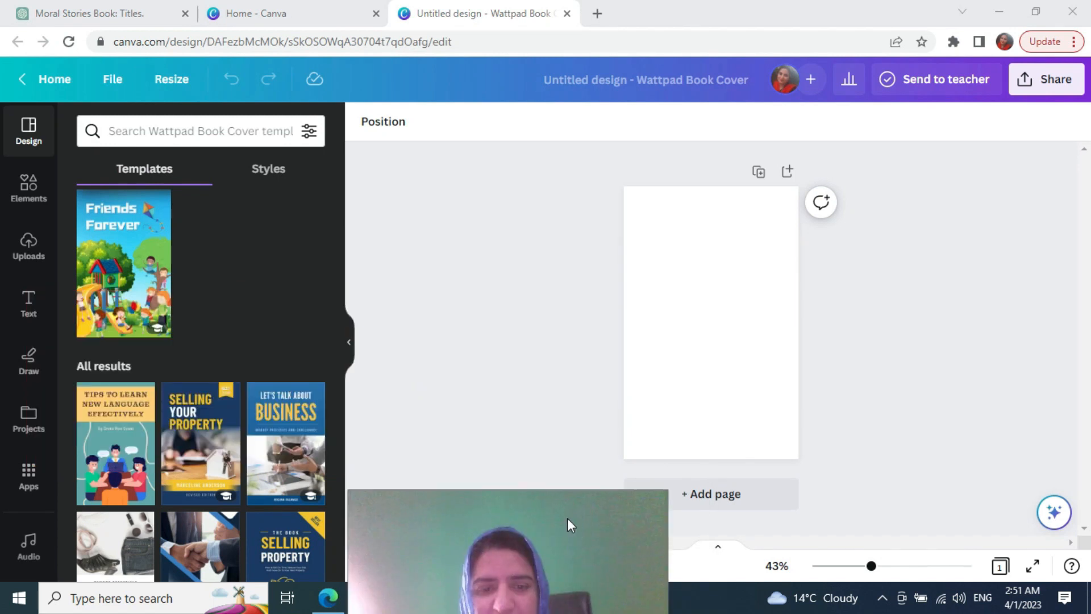
Step: Search the Wattpad Book Cover templates for "kids"
{"action": "left_click", "coordinate": [152, 131]}
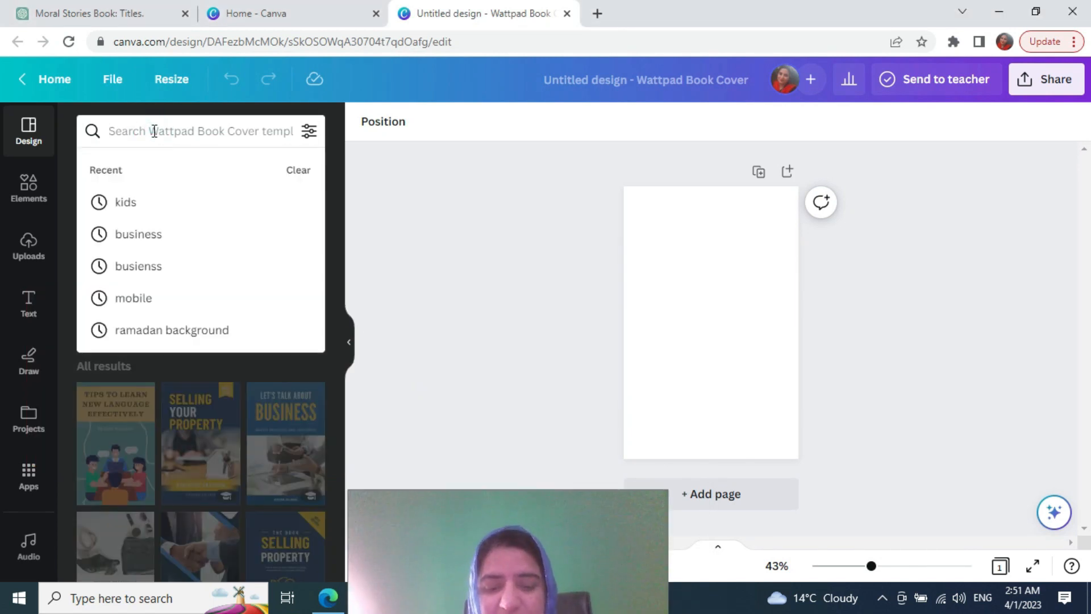
{"action": "type", "text": "kid"}
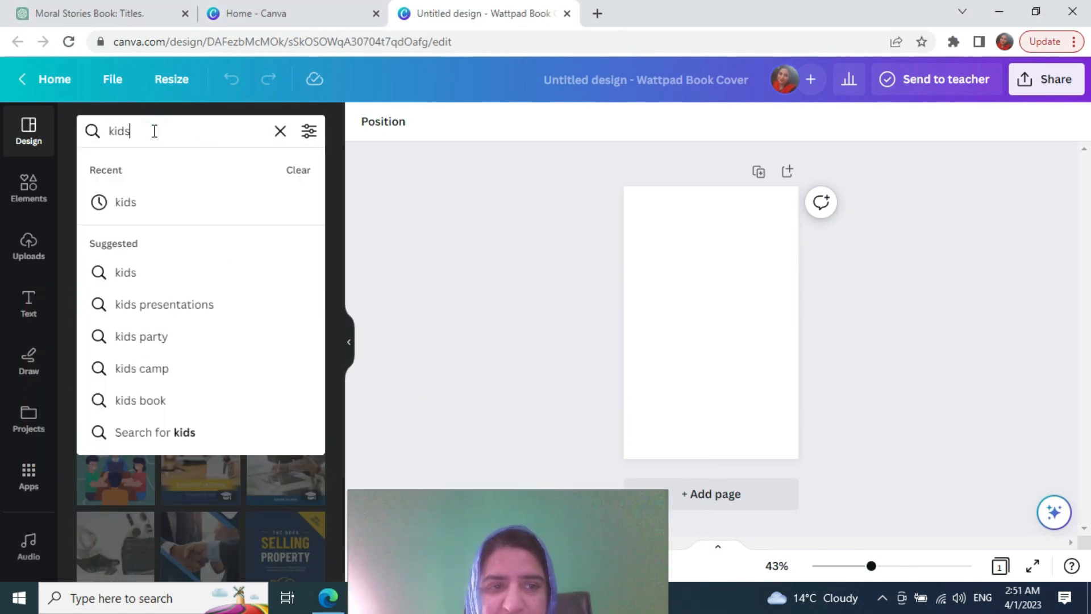
{"action": "type", "text": "s"}
{"action": "key", "text": "Return"}
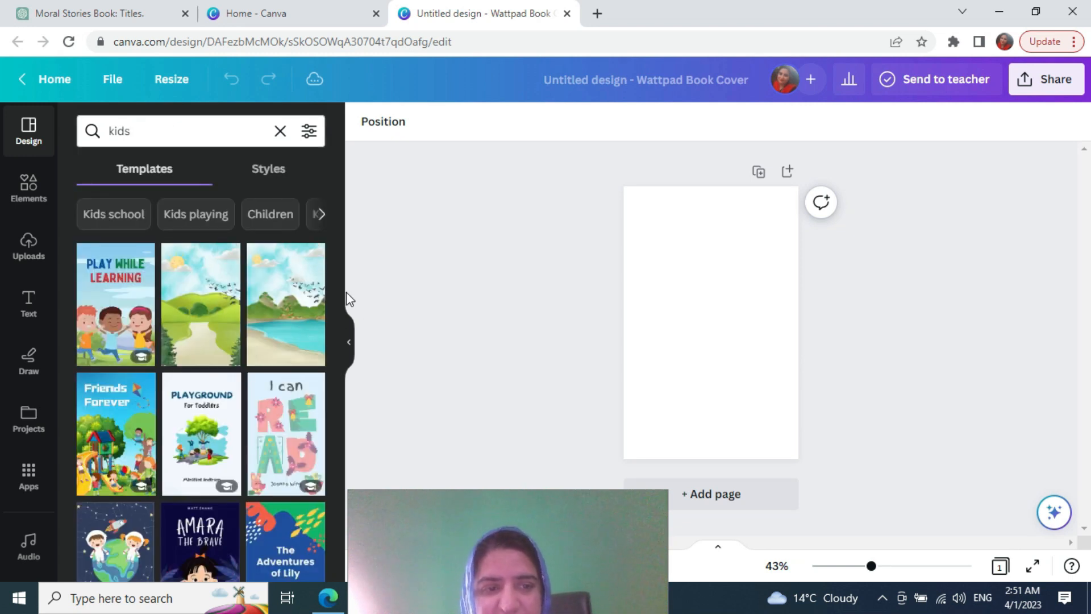
Step: Apply the template "The Life Story of a Bear in a Tent" to the blank cover page
{"action": "left_click_drag", "start_coordinate": [340, 304], "coordinate": [342, 524]}
{"action": "left_click_drag", "start_coordinate": [336, 370], "coordinate": [346, 434]}
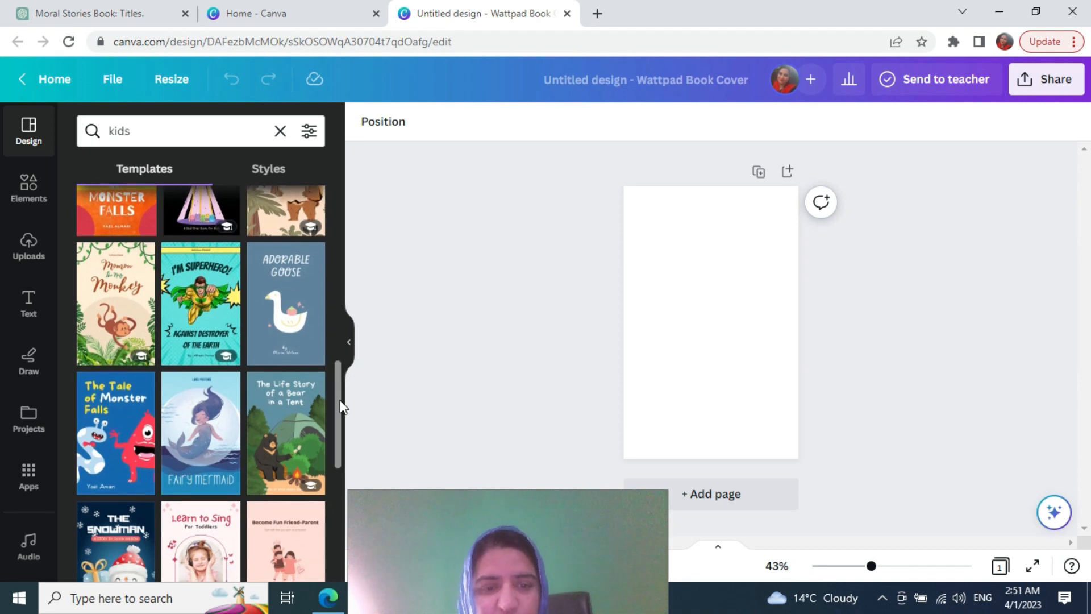
{"action": "left_click_drag", "start_coordinate": [443, 520], "coordinate": [425, 469]}
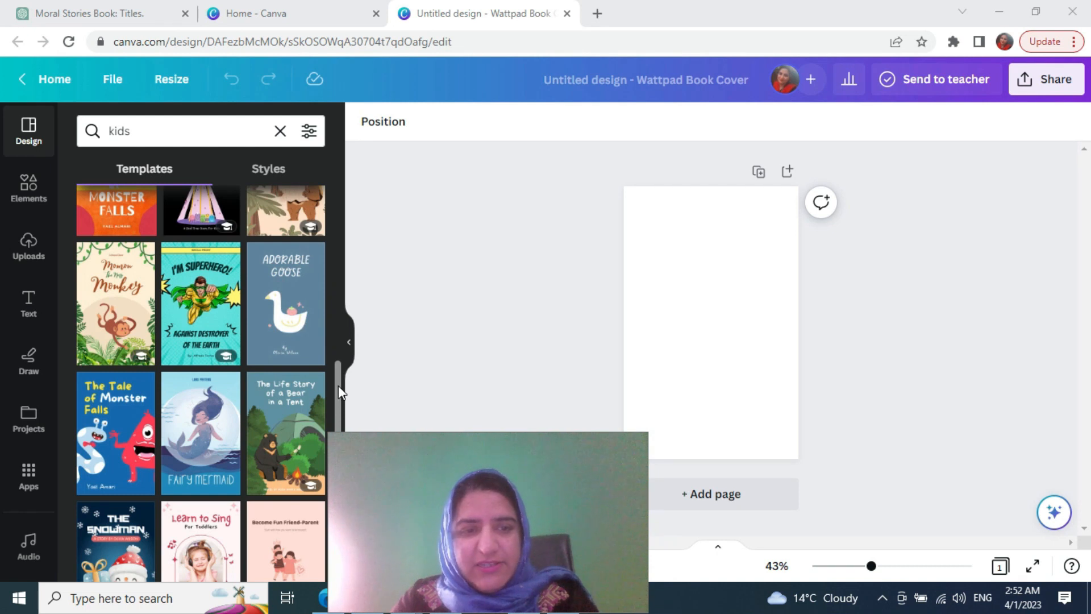
{"action": "left_click_drag", "start_coordinate": [338, 386], "coordinate": [674, 283]}
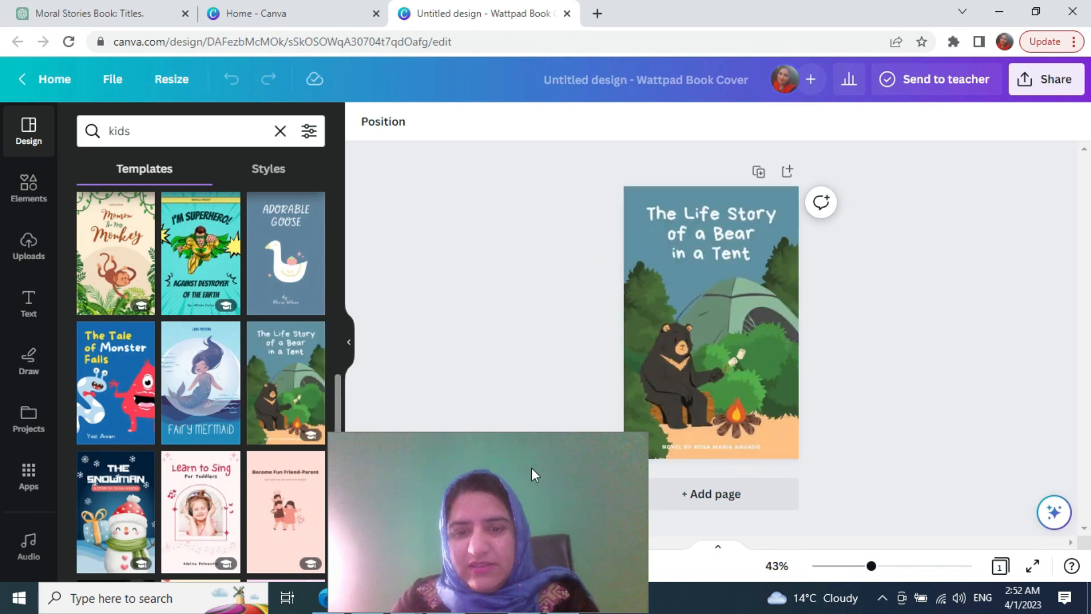
{"action": "left_click_drag", "start_coordinate": [536, 456], "coordinate": [355, 420]}
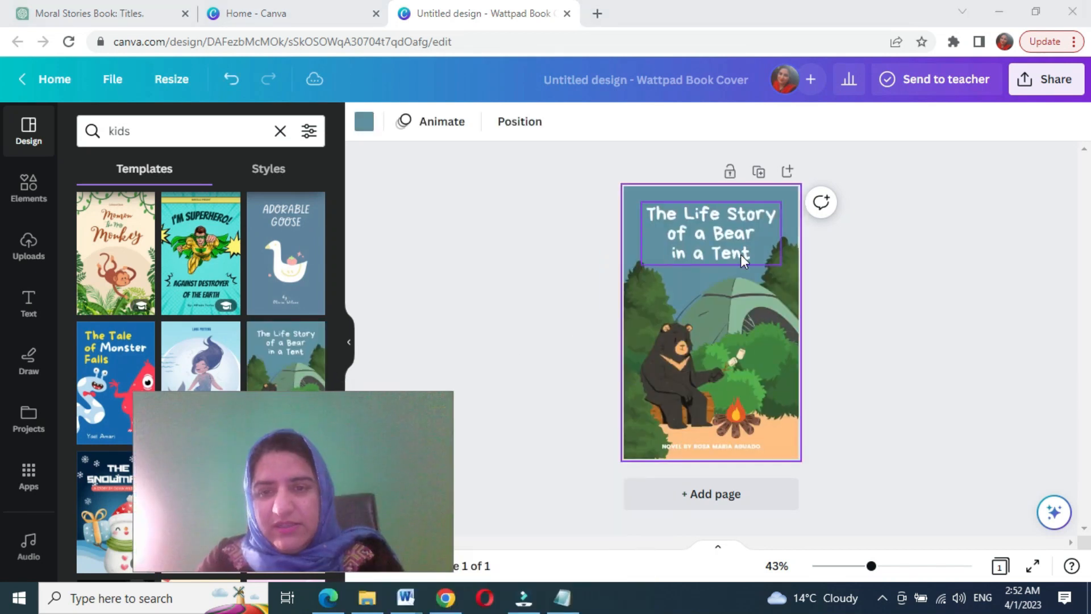
Step: Replace the cover's title text with ChatGPT's suggested title "The Moral Compass: Stories of Virtue and Wisdom"
{"action": "left_click_drag", "start_coordinate": [871, 567], "coordinate": [881, 567]}
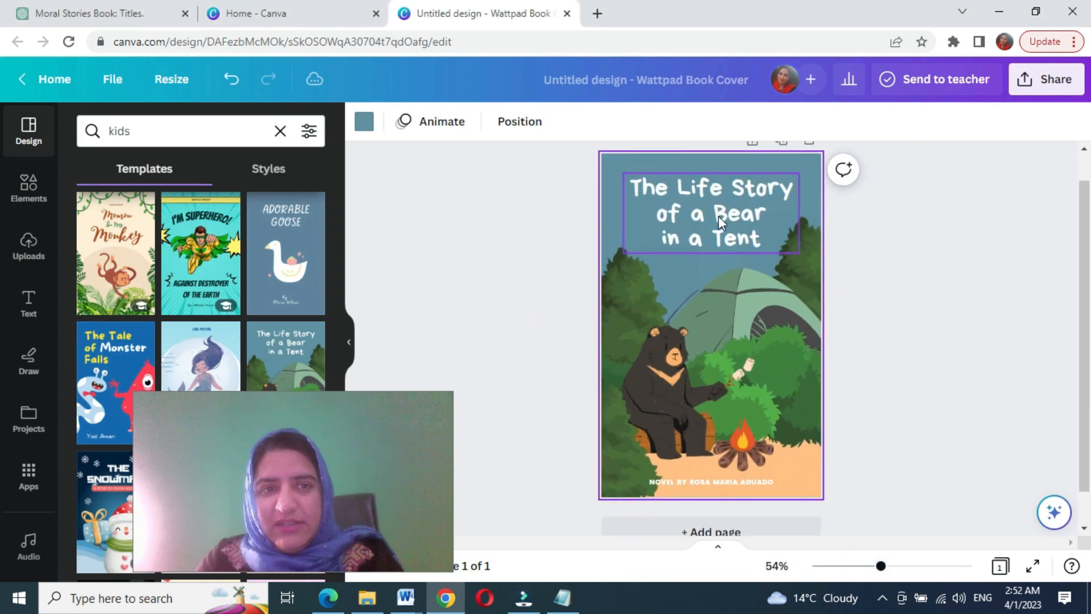
{"action": "left_click", "coordinate": [277, 3]}
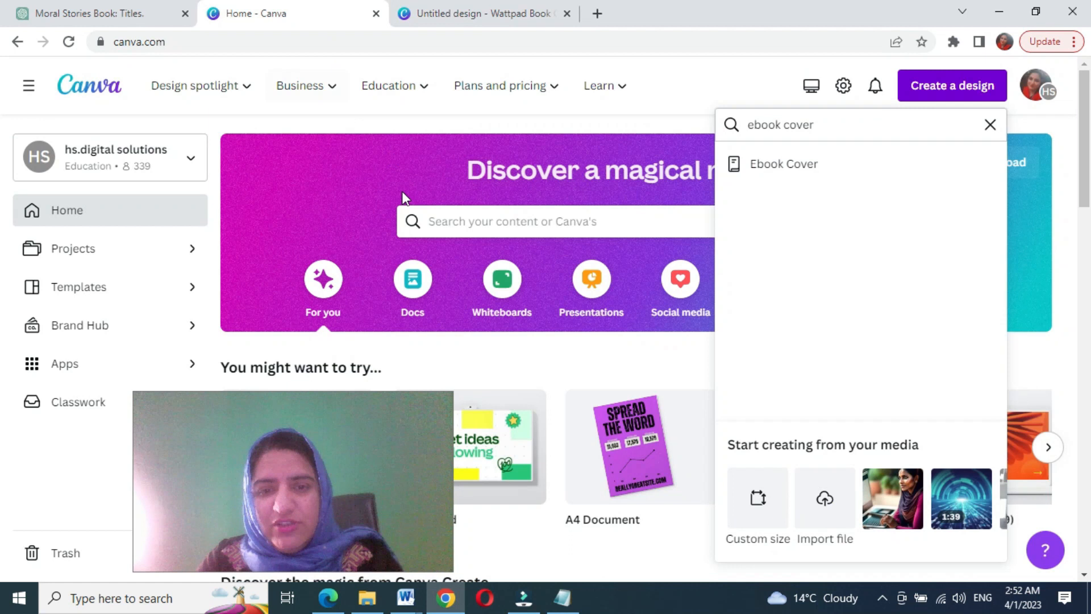
{"action": "left_click", "coordinate": [126, 3]}
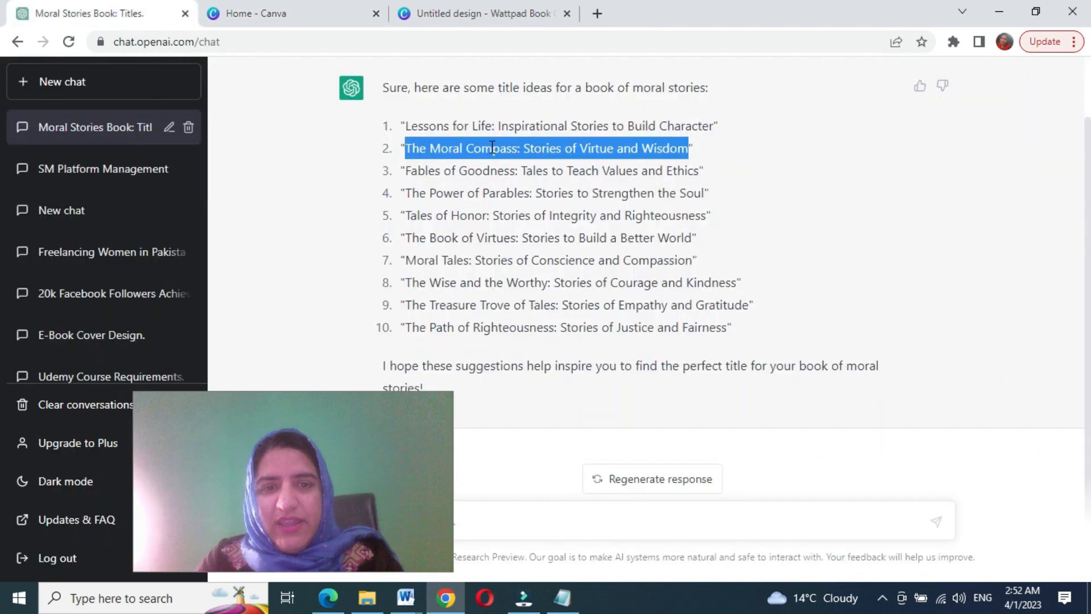
{"action": "left_click", "coordinate": [506, 10]}
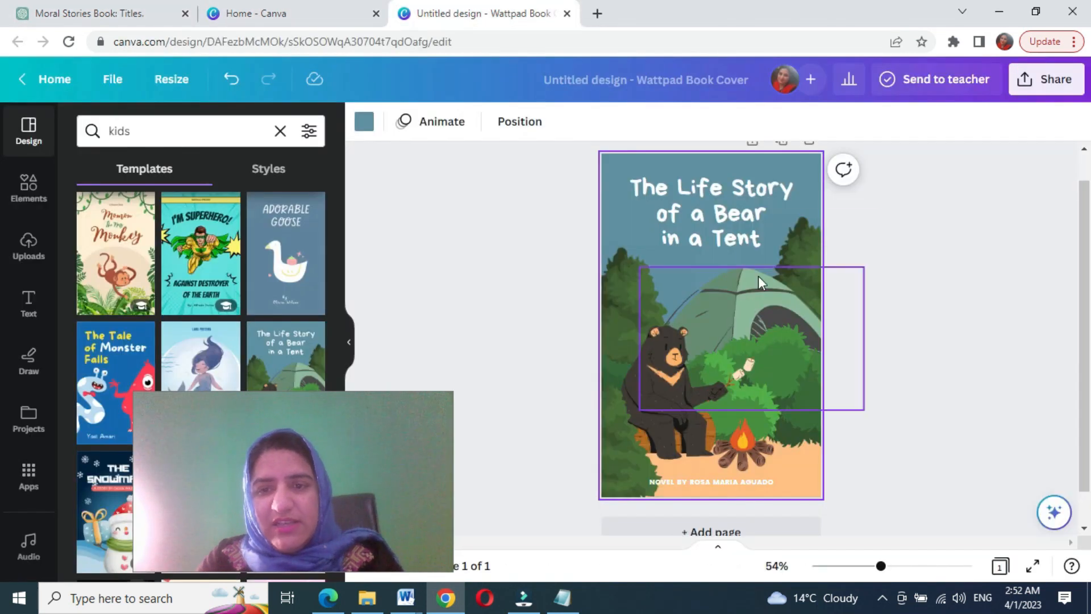
{"action": "double_click", "coordinate": [723, 195]}
{"action": "key", "text": "ctrl+a"}
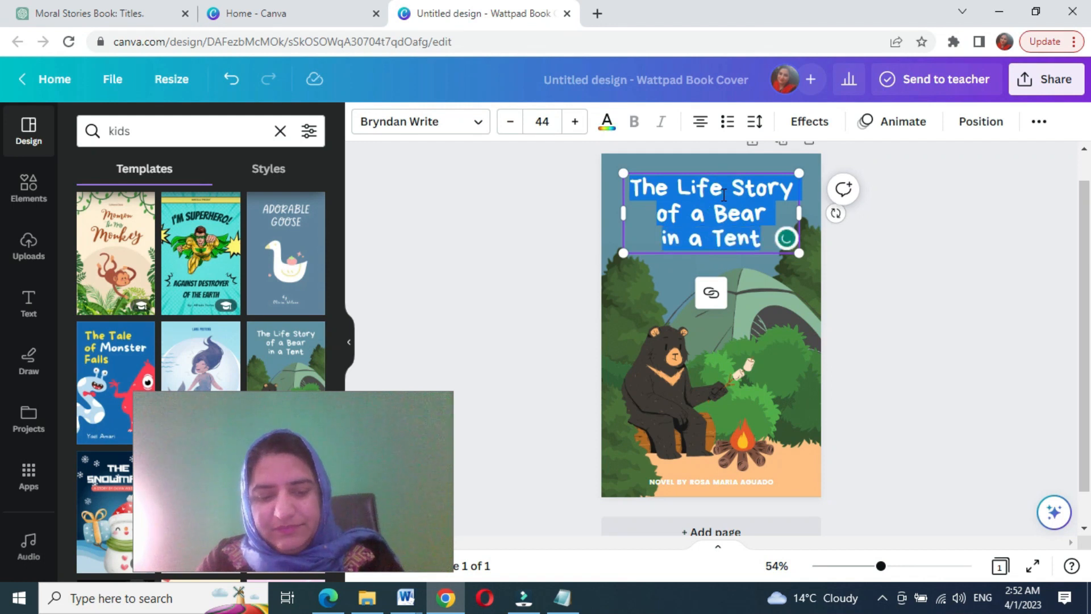
{"action": "type", "text": "The Moral Compass: Stories of Virtue and Wisdom"}
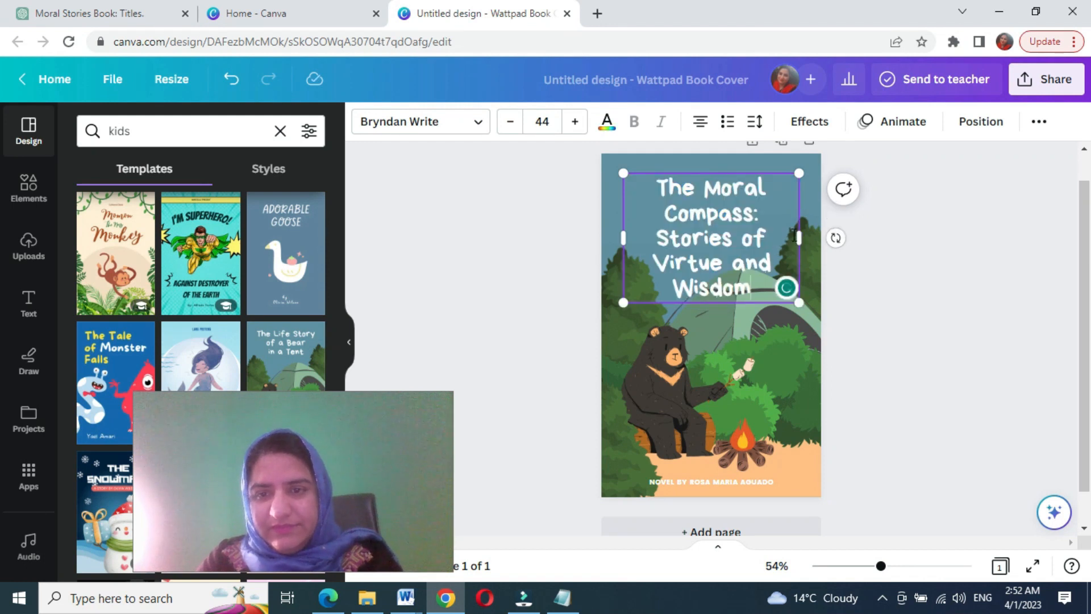
Step: Delete "The Moral Compass:" from the title so the text reads "Stories of Virtue and Wisdom", and deselect the text box
{"action": "left_click_drag", "start_coordinate": [760, 211], "coordinate": [658, 189]}
{"action": "key", "text": "BackSpace"}
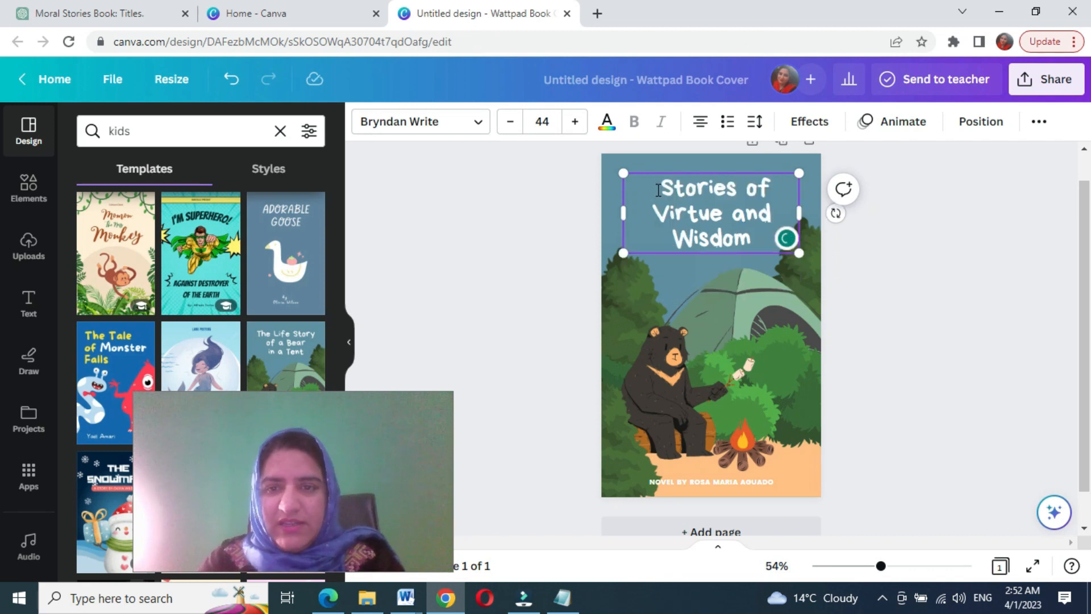
{"action": "left_click", "coordinate": [982, 284]}
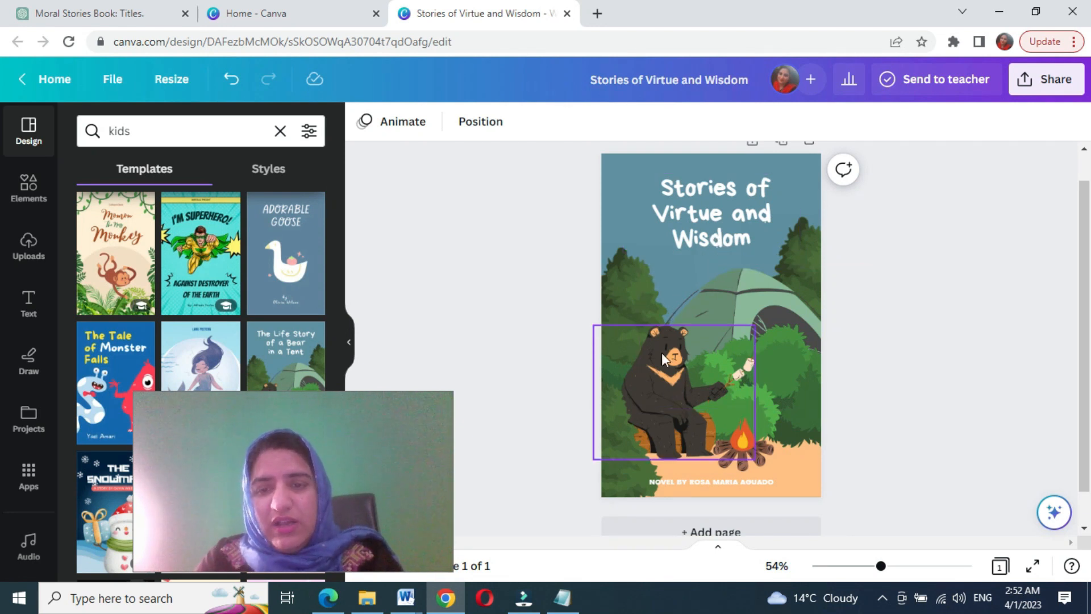
Step: Open the elements library and start a new element search for the cover
{"action": "left_click", "coordinate": [28, 196]}
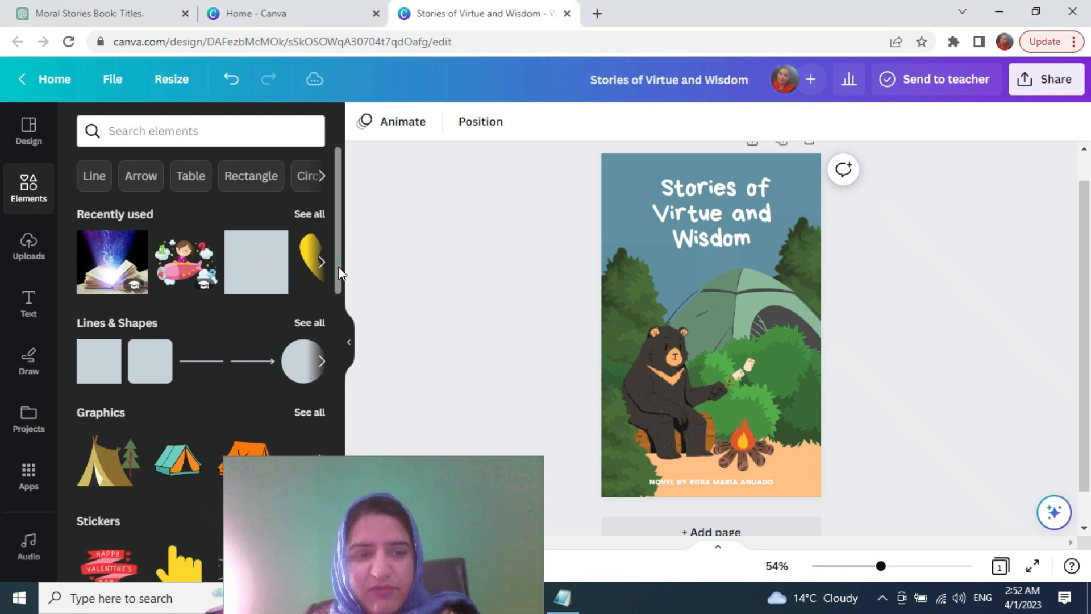
{"action": "left_click_drag", "start_coordinate": [339, 266], "coordinate": [340, 336]}
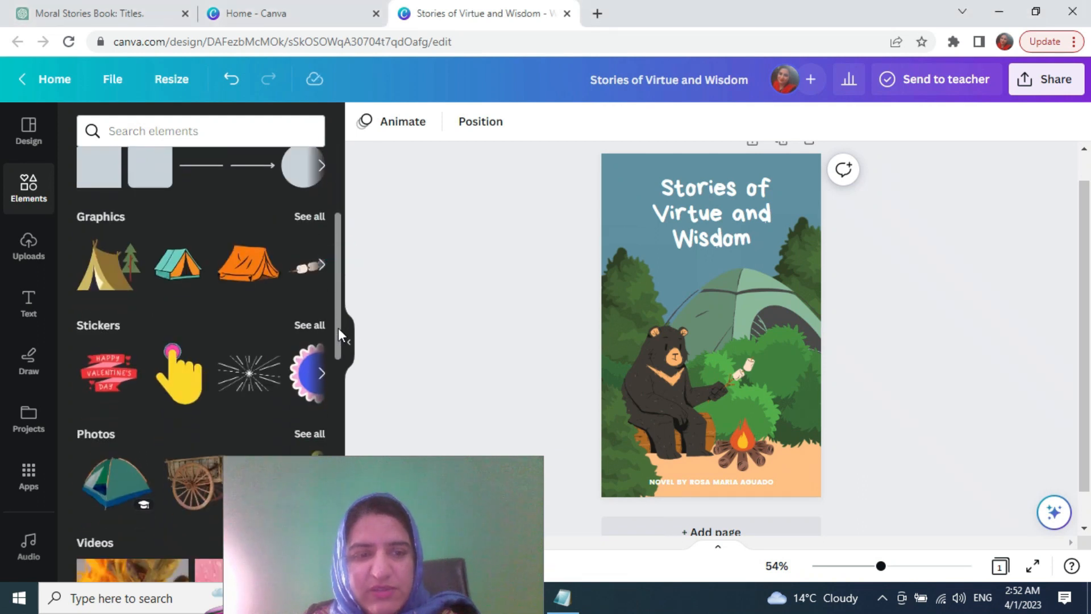
{"action": "left_click", "coordinate": [132, 136]}
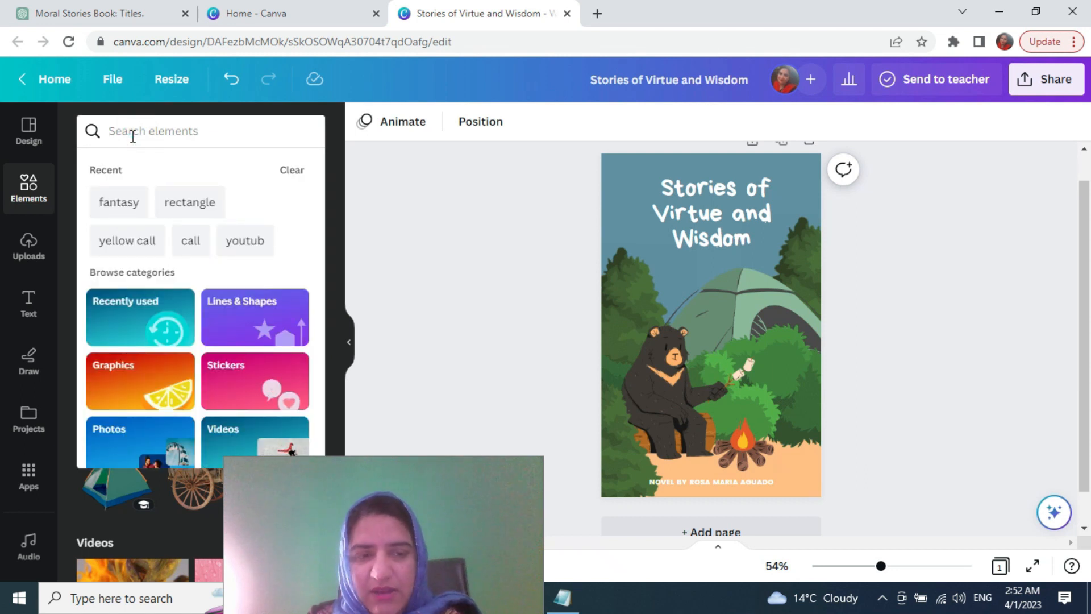
{"action": "type", "text": "fi"}
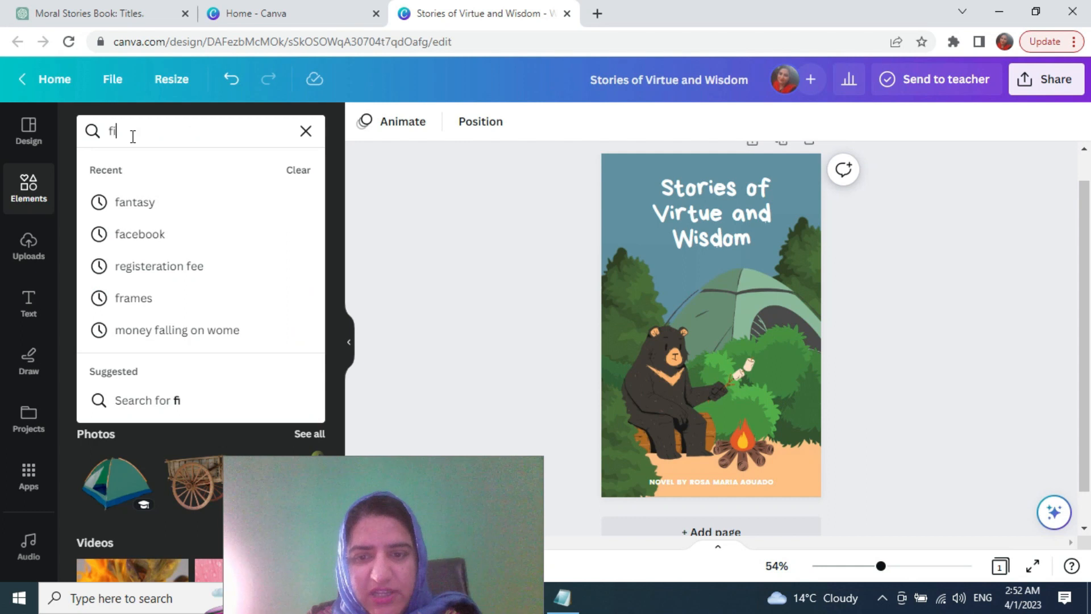
{"action": "type", "text": "s"}
{"action": "key", "text": "BackSpace"}
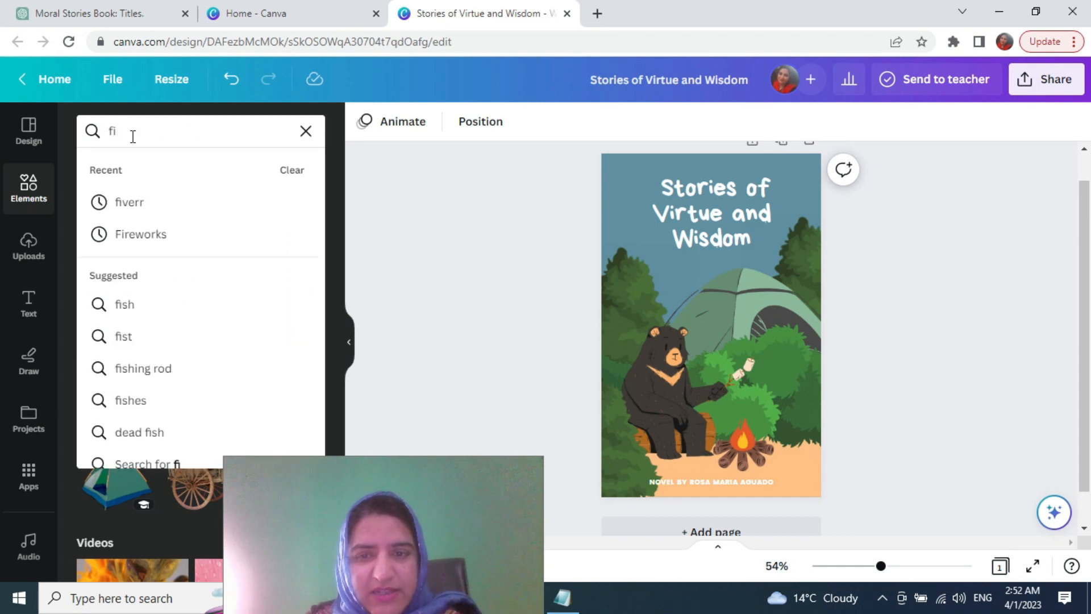
{"action": "type", "text": "sh"}
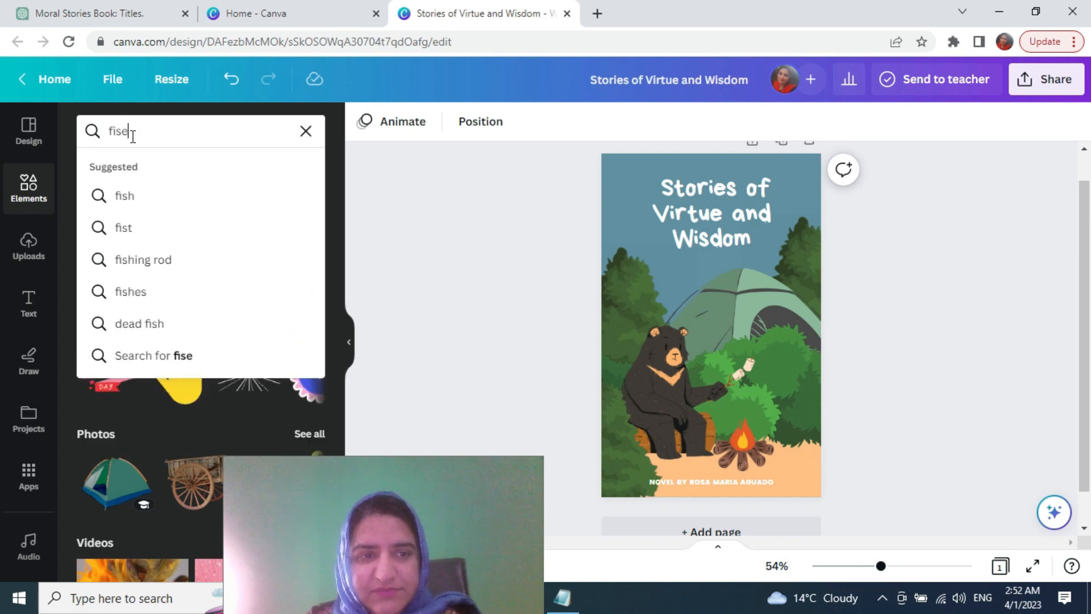
{"action": "key", "text": "BackSpace"}
{"action": "key", "text": "BackSpace"}
Step: Search the elements library for "sea" and show all matching graphics
{"action": "type", "text": "sea"}
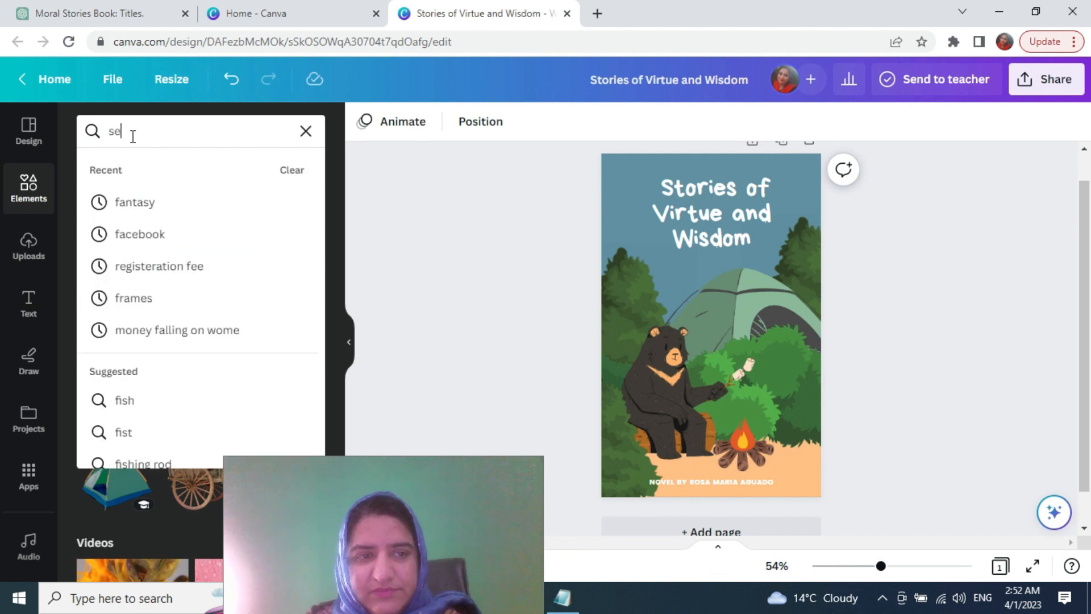
{"action": "key", "text": "Return"}
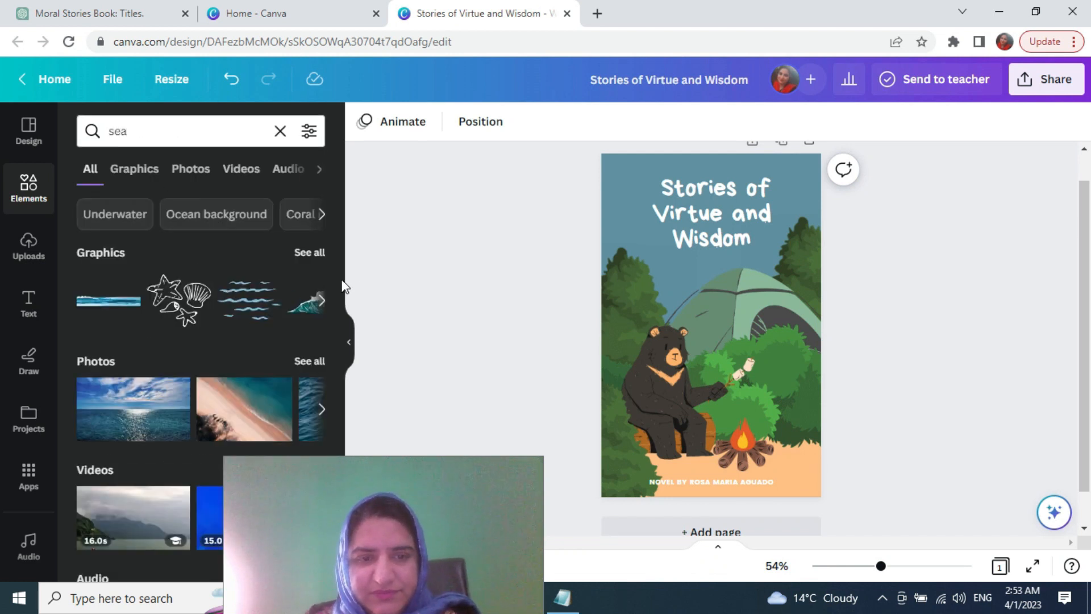
{"action": "left_click_drag", "start_coordinate": [336, 283], "coordinate": [348, 262]}
{"action": "left_click", "coordinate": [302, 254]}
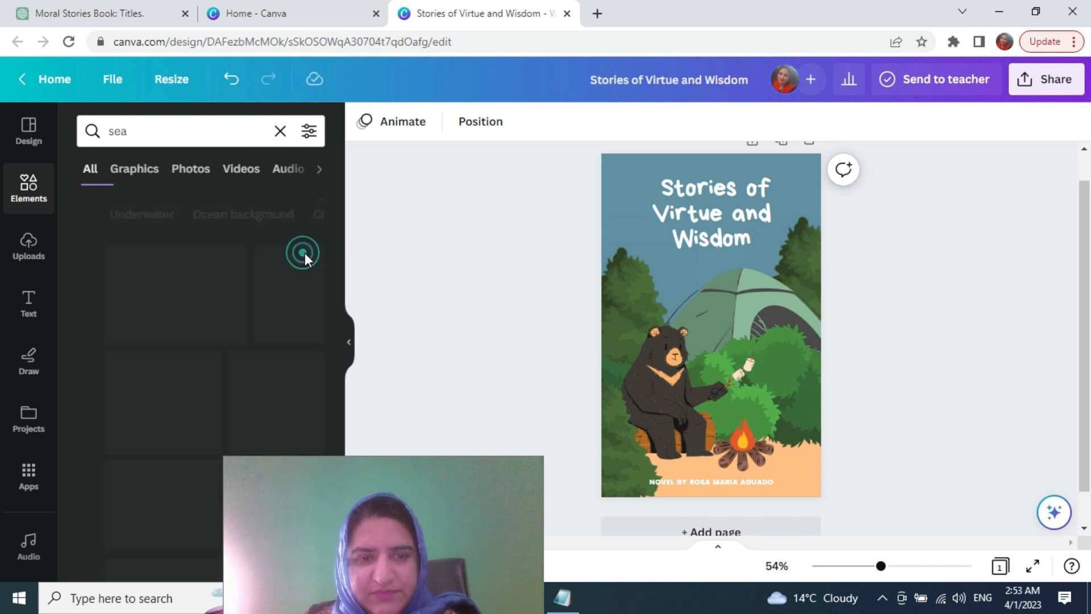
Step: Delete the bear and the campfire illustrations from the cover
{"action": "left_click_drag", "start_coordinate": [541, 511], "coordinate": [689, 367]}
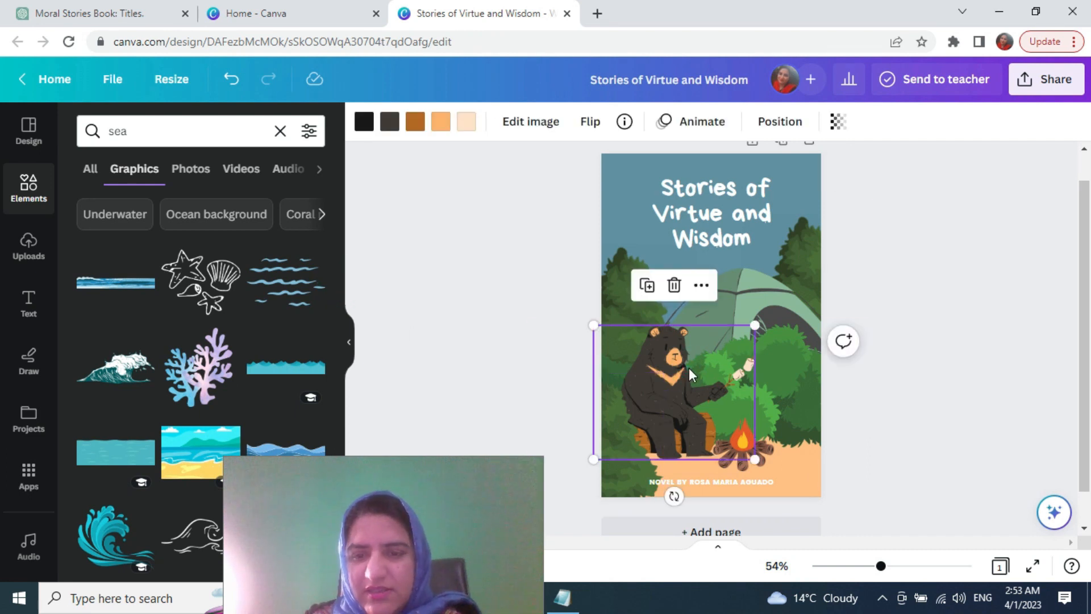
{"action": "key", "text": "Delete"}
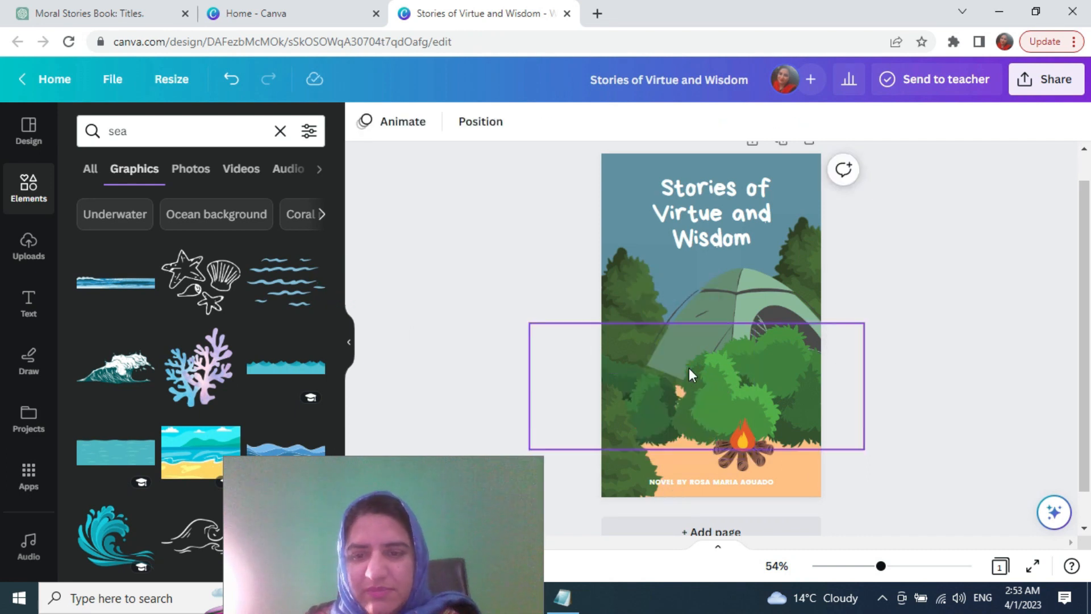
{"action": "left_click", "coordinate": [731, 451]}
{"action": "key", "text": "Delete"}
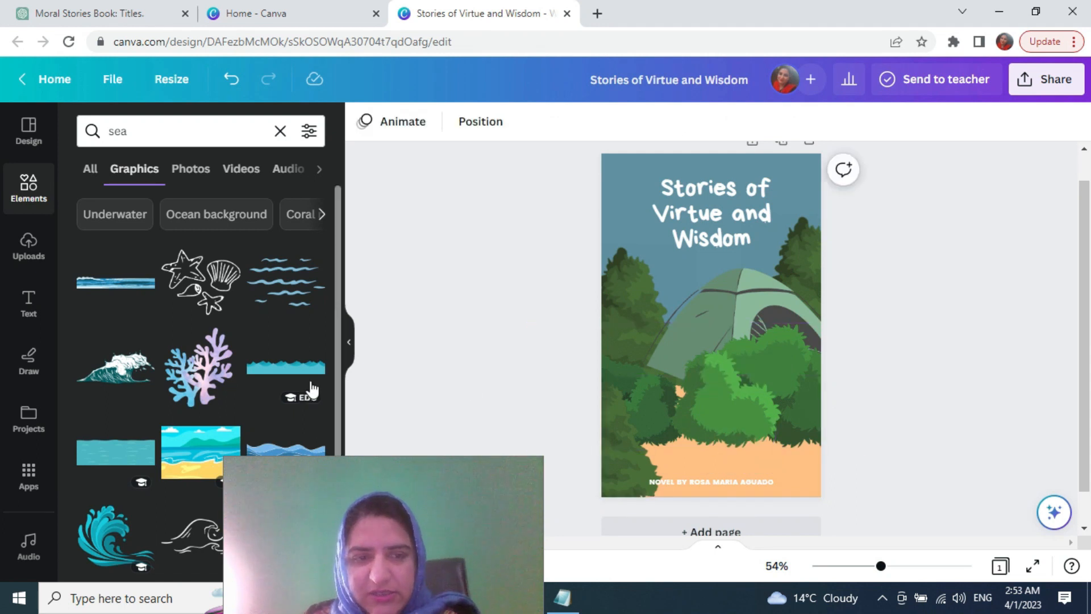
Step: Add the rocky shoreline graphic with mountains to the cover and delete the orange ground shape
{"action": "scroll", "coordinate": [339, 363], "scroll_direction": "down", "scroll_amount": 3}
{"action": "scroll", "coordinate": [340, 433], "scroll_direction": "down", "scroll_amount": 2}
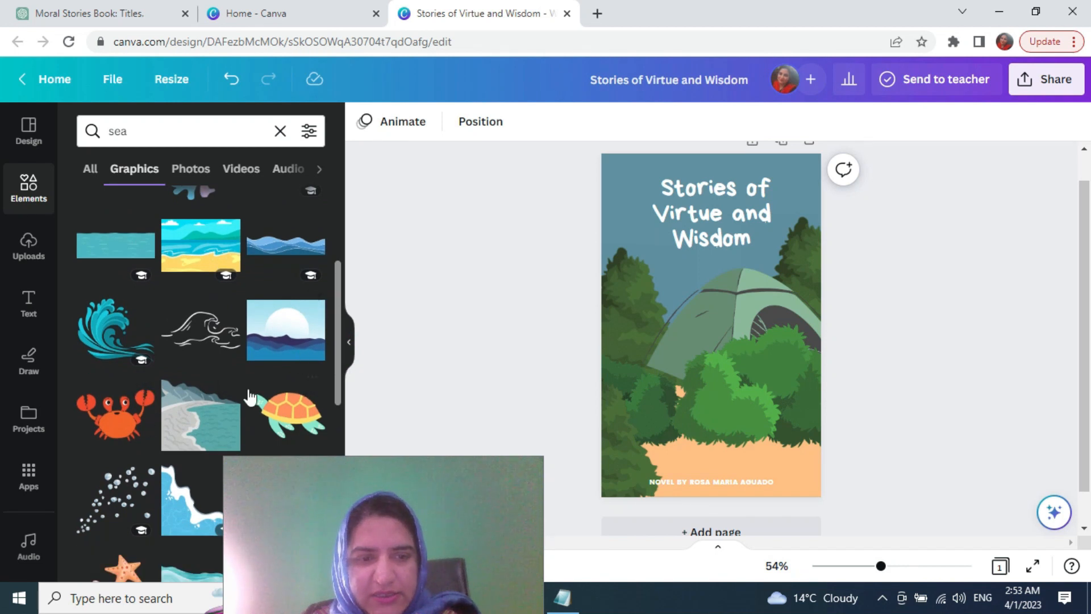
{"action": "left_click_drag", "start_coordinate": [210, 430], "coordinate": [689, 408]}
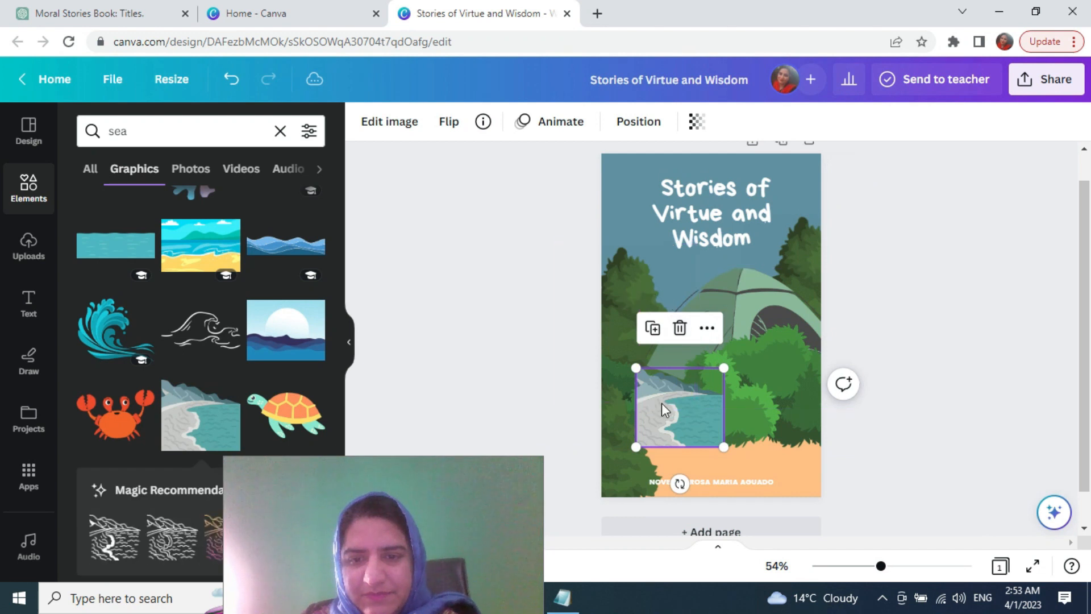
{"action": "left_click", "coordinate": [718, 463]}
{"action": "key", "text": "Delete"}
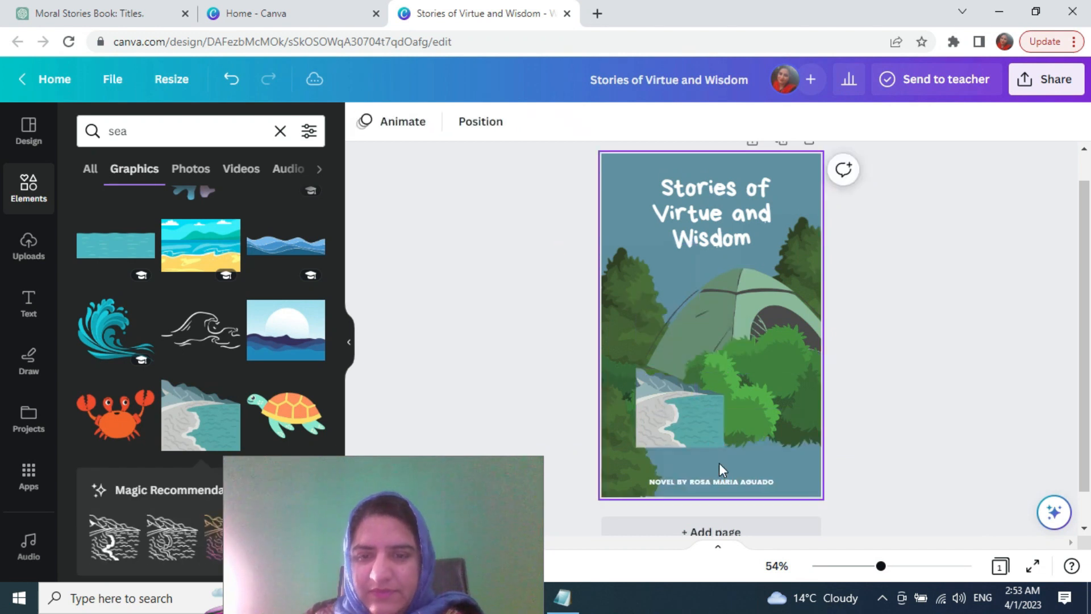
Step: Move the shoreline graphic down and enlarge it to about 542 by 490 so it fills the cover's lower part
{"action": "left_click_drag", "start_coordinate": [688, 422], "coordinate": [732, 471]}
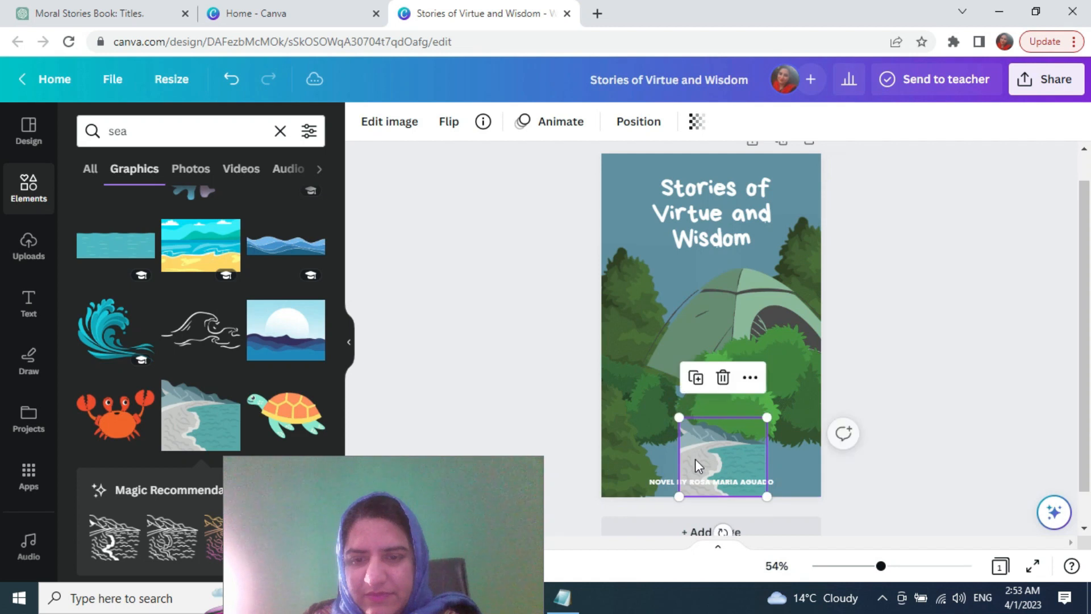
{"action": "left_click_drag", "start_coordinate": [679, 419], "coordinate": [578, 419]}
{"action": "left_click_drag", "start_coordinate": [767, 496], "coordinate": [873, 507]}
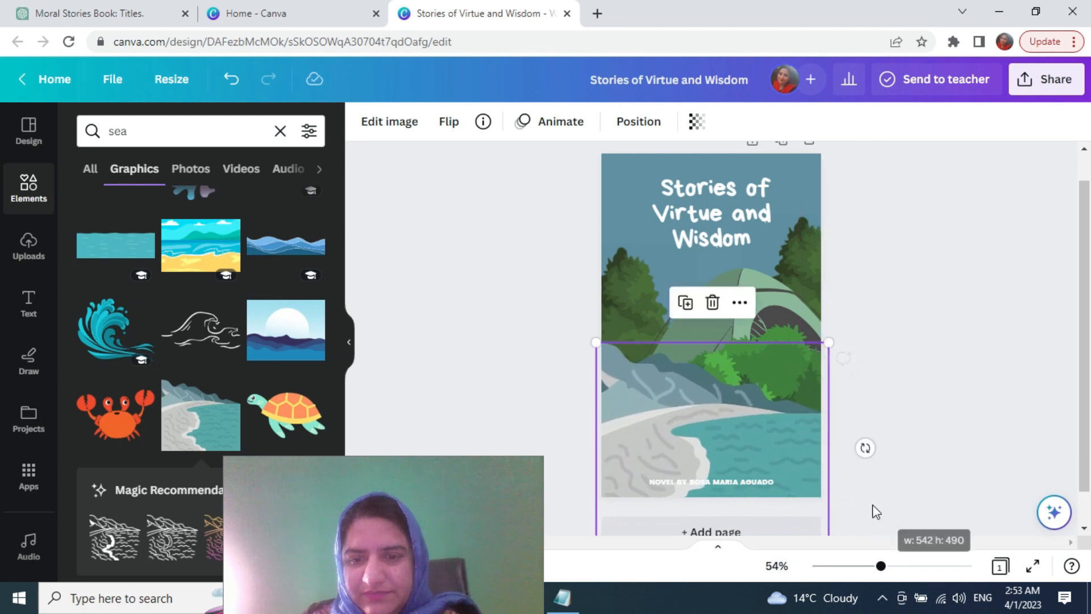
{"action": "left_click", "coordinate": [929, 436]}
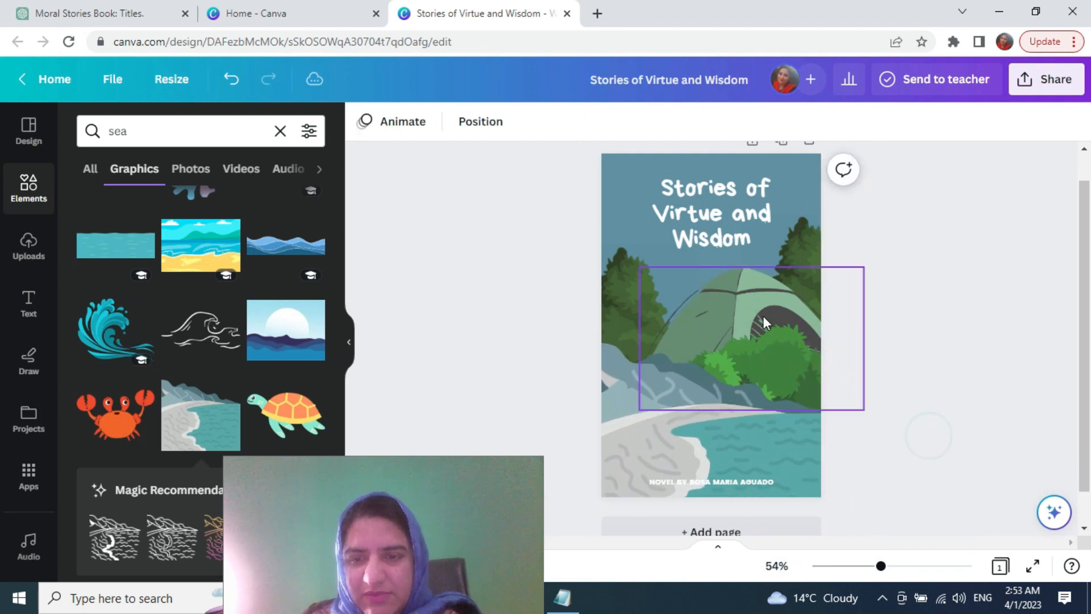
Step: Delete the tent from the cover and place the orange-shelled sea turtle graphic on the shoreline
{"action": "left_click", "coordinate": [739, 308]}
{"action": "key", "text": "Delete"}
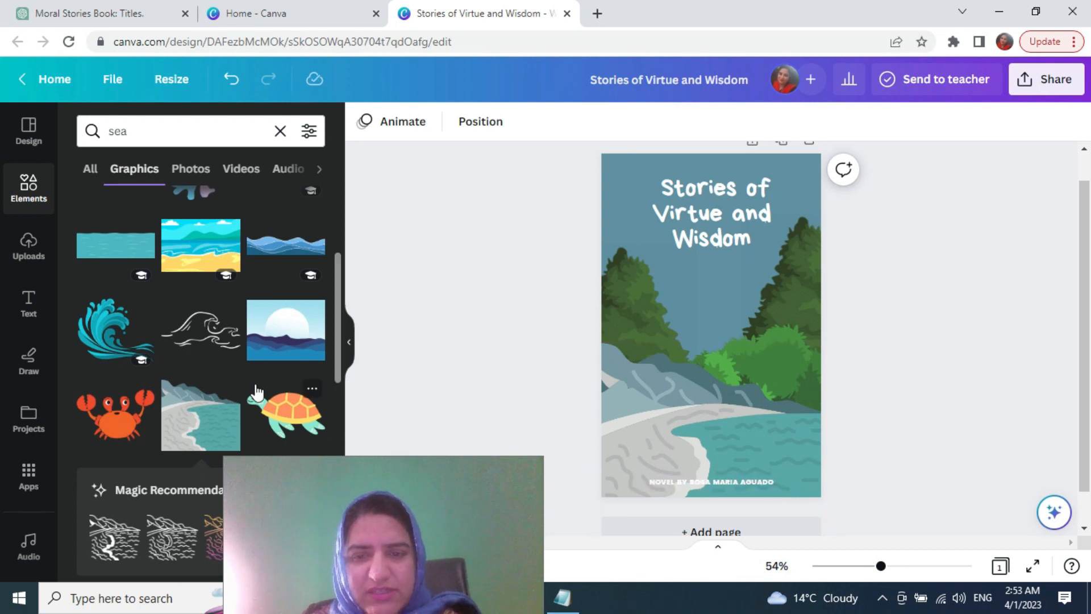
{"action": "left_click_drag", "start_coordinate": [278, 420], "coordinate": [682, 438]}
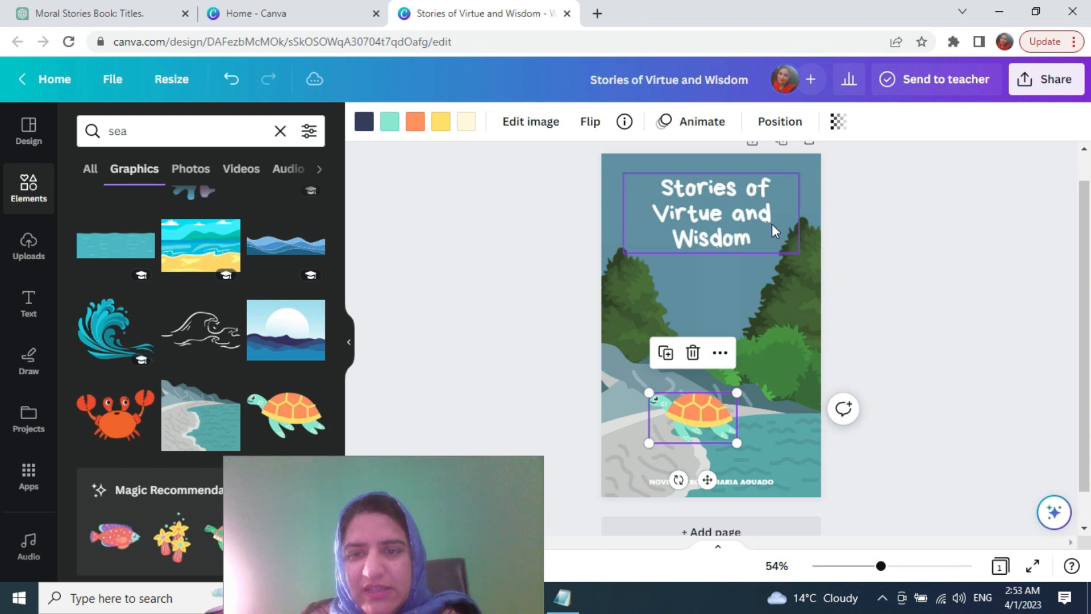
{"action": "left_click", "coordinate": [923, 246]}
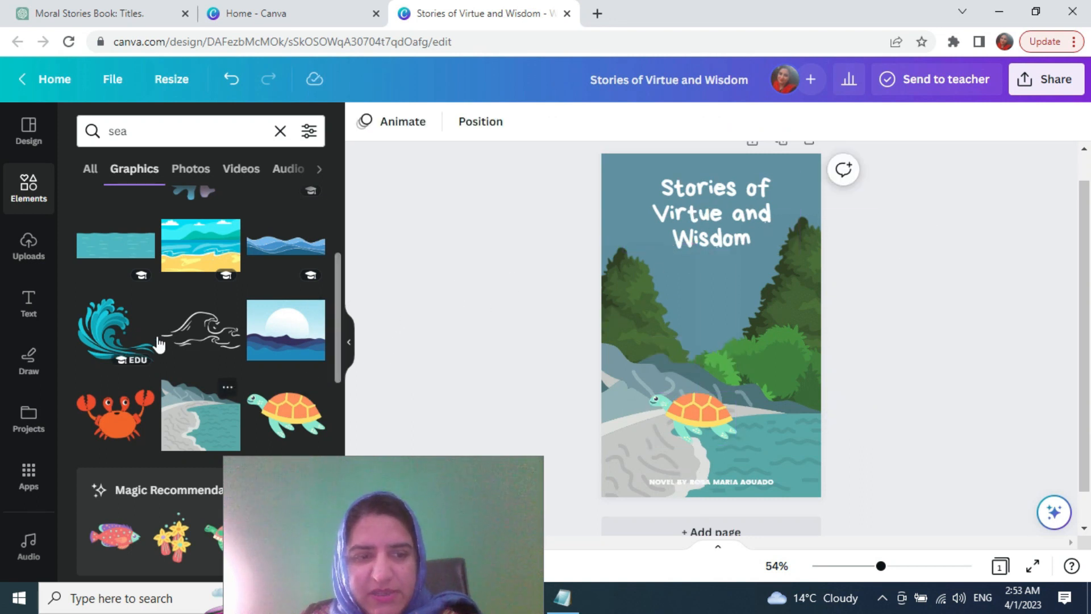
Step: Search the graphics library for "fishes"
{"action": "double_click", "coordinate": [141, 135]}
{"action": "type", "text": "fish"}
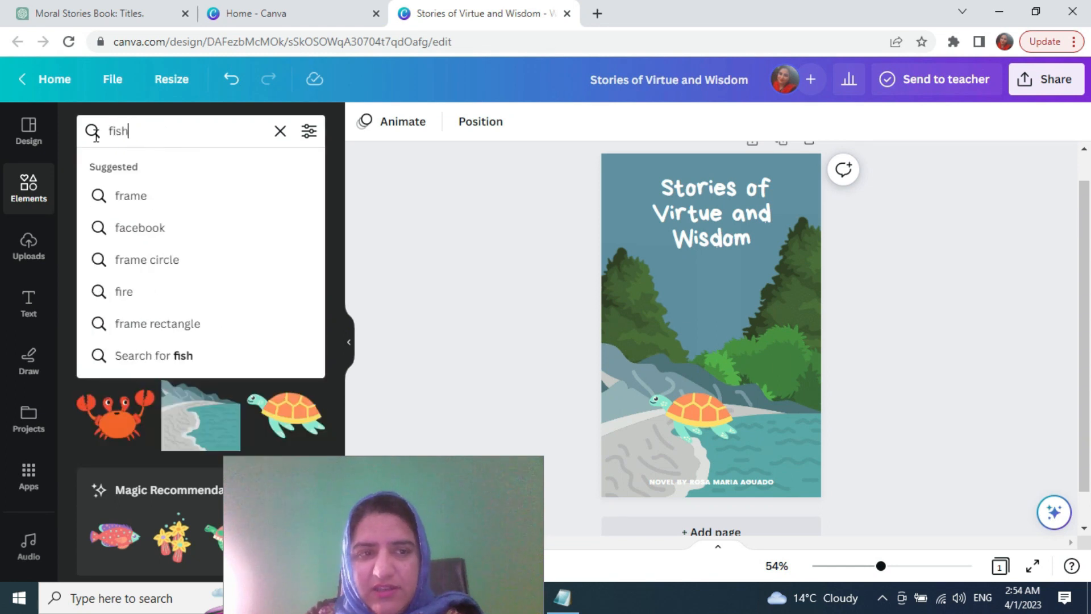
{"action": "type", "text": "es"}
{"action": "key", "text": "Return"}
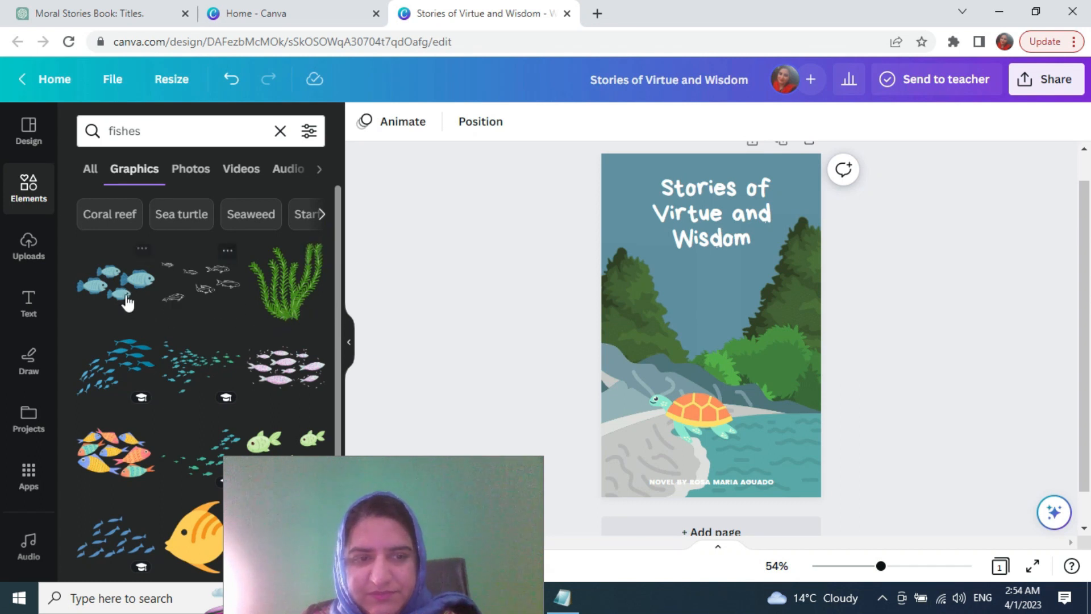
Step: Add the school of blue fish graphic and place it in the water at the cover's lower right
{"action": "left_click_drag", "start_coordinate": [122, 361], "coordinate": [741, 427]}
{"action": "left_click_drag", "start_coordinate": [651, 514], "coordinate": [739, 457]}
{"action": "left_click_drag", "start_coordinate": [782, 401], "coordinate": [758, 452]}
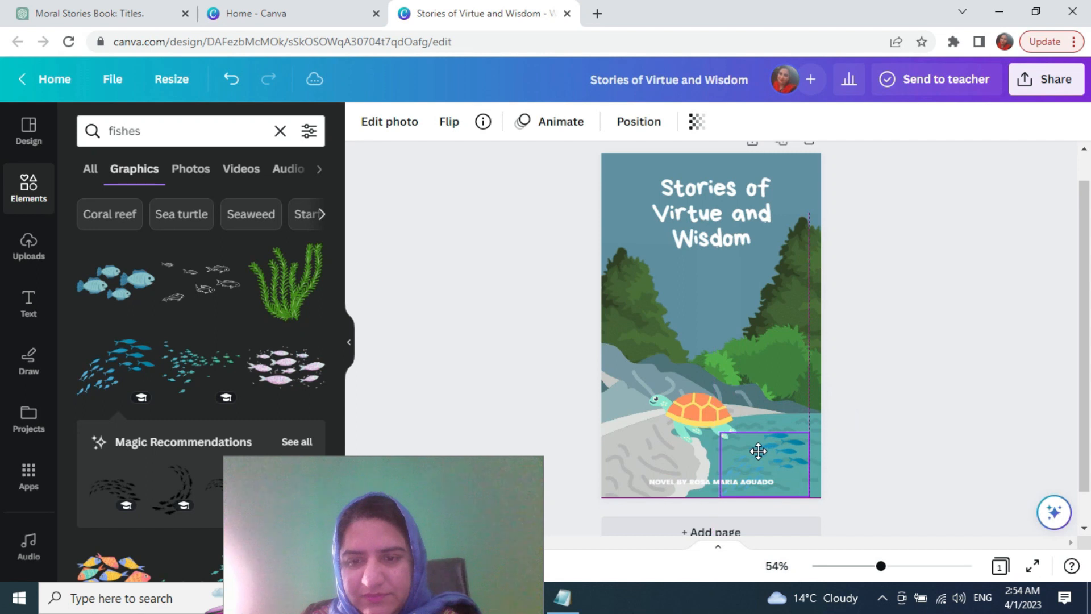
{"action": "left_click", "coordinate": [894, 453]}
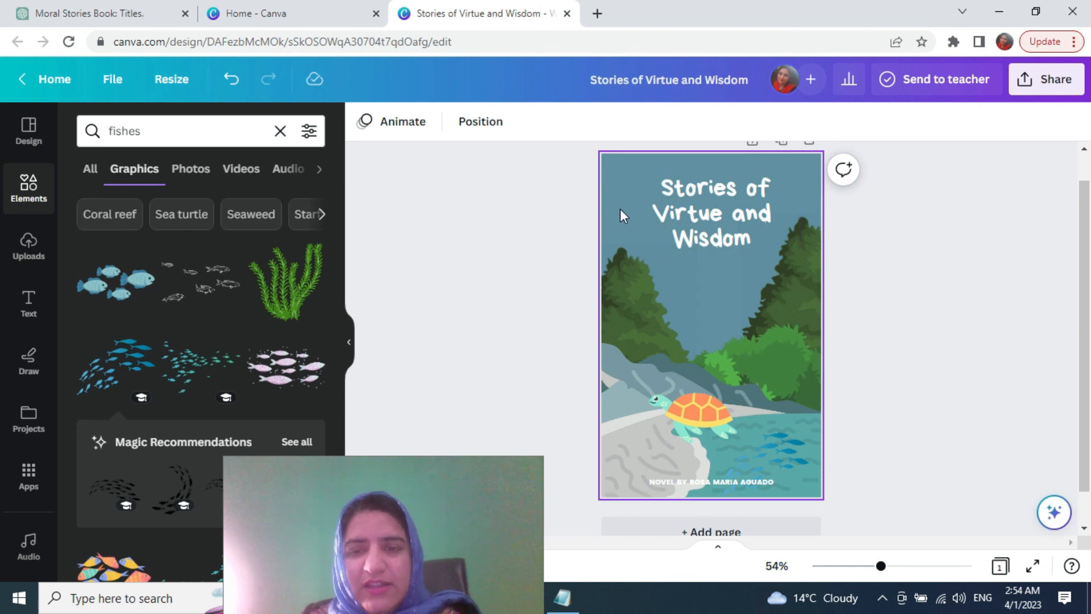
Step: Move the author line from the bottom of the cover to just below the title
{"action": "left_click", "coordinate": [724, 482]}
{"action": "left_click_drag", "start_coordinate": [734, 435], "coordinate": [709, 284]}
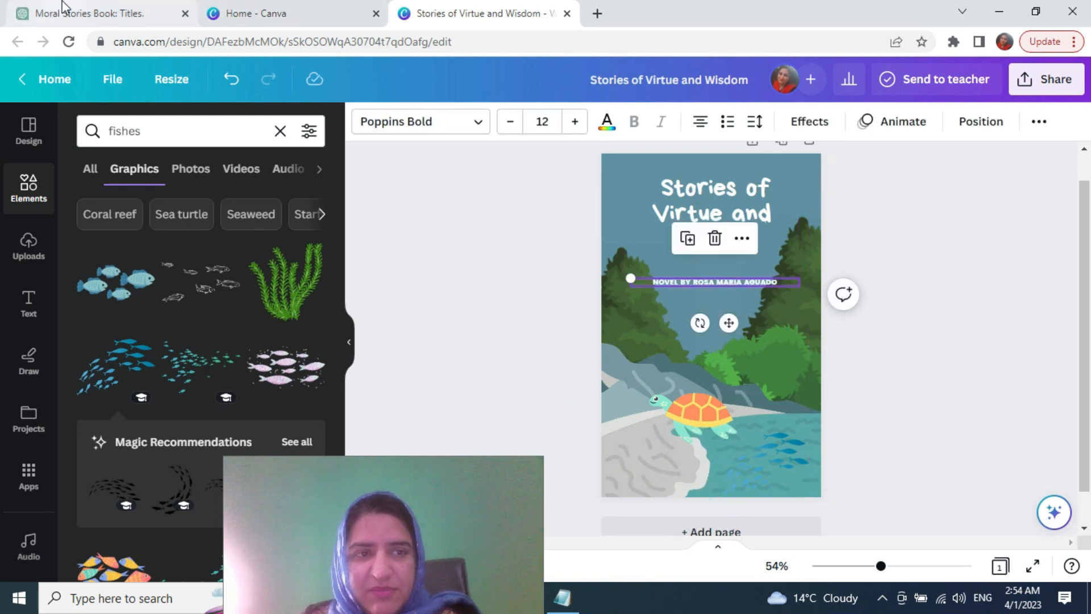
Step: Switch to ChatGPT and send the prompt "suggest subtitle for this book" in the moral stories chat
{"action": "left_click", "coordinate": [153, 13]}
{"action": "left_click_drag", "start_coordinate": [481, 472], "coordinate": [288, 337]}
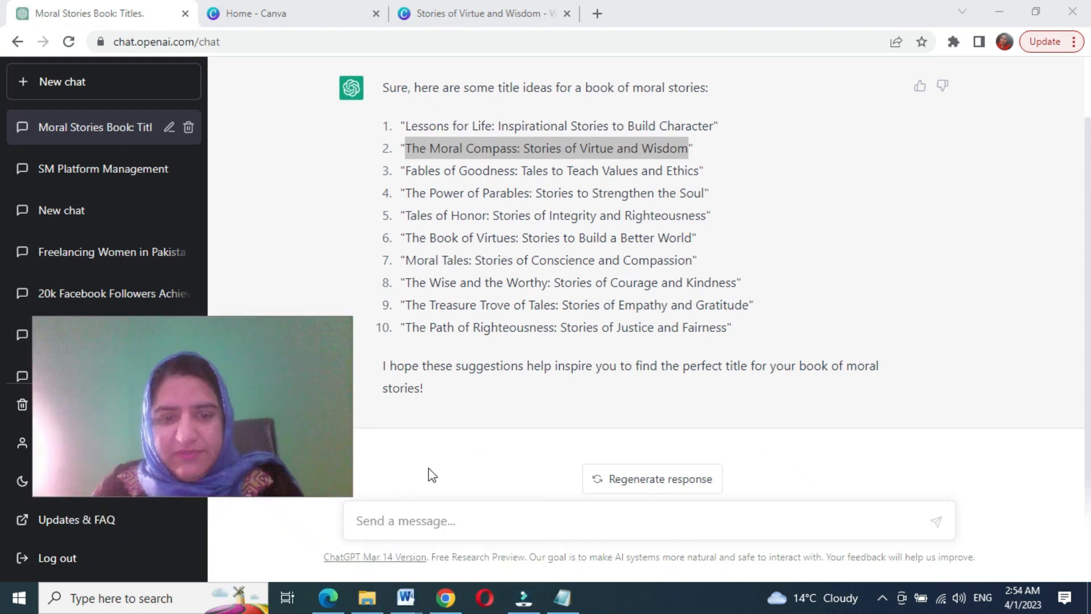
{"action": "left_click", "coordinate": [420, 529]}
{"action": "type", "text": "s"}
{"action": "key", "text": "BackSpace"}
{"action": "type", "text": "suggest sup"}
{"action": "type", "text": "title for this b"}
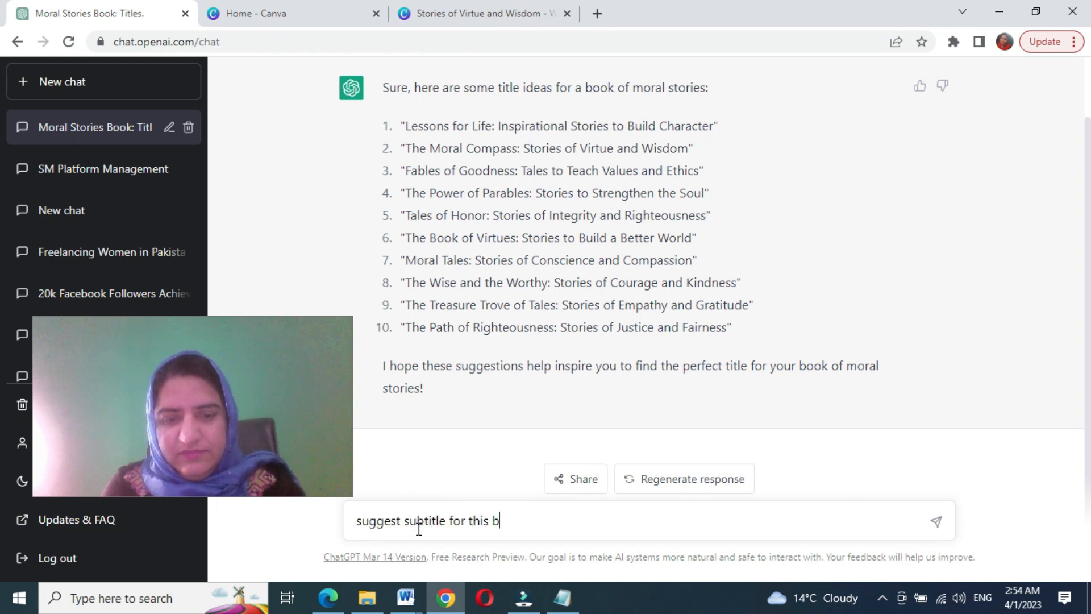
{"action": "key", "text": "Return"}
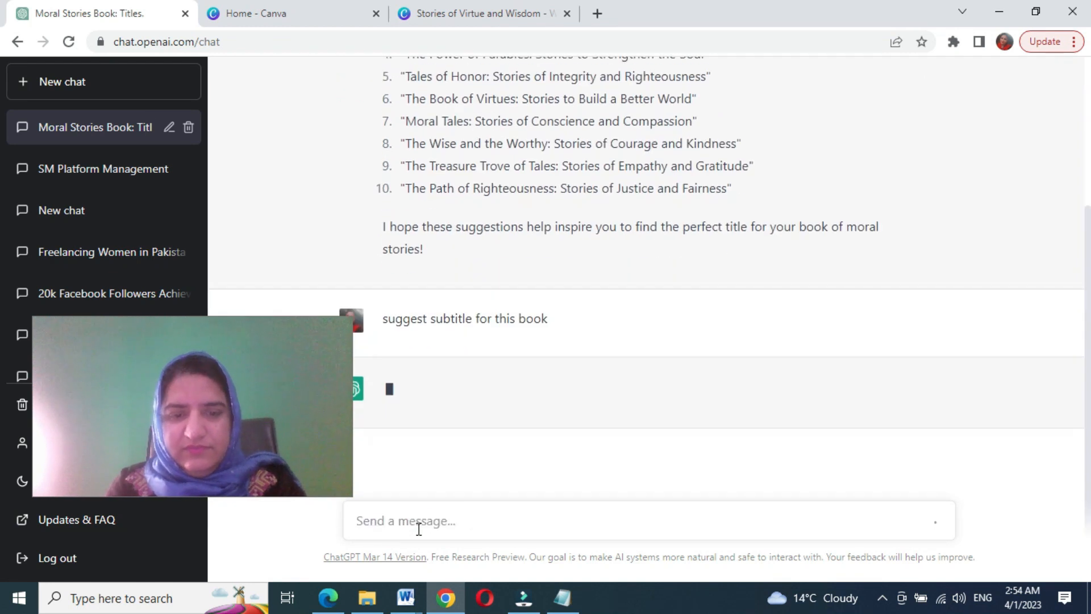
Step: Copy the suggested subtitle "Guiding Children Towards a Brighter Future" from ChatGPT's list
{"action": "left_click", "coordinate": [314, 349]}
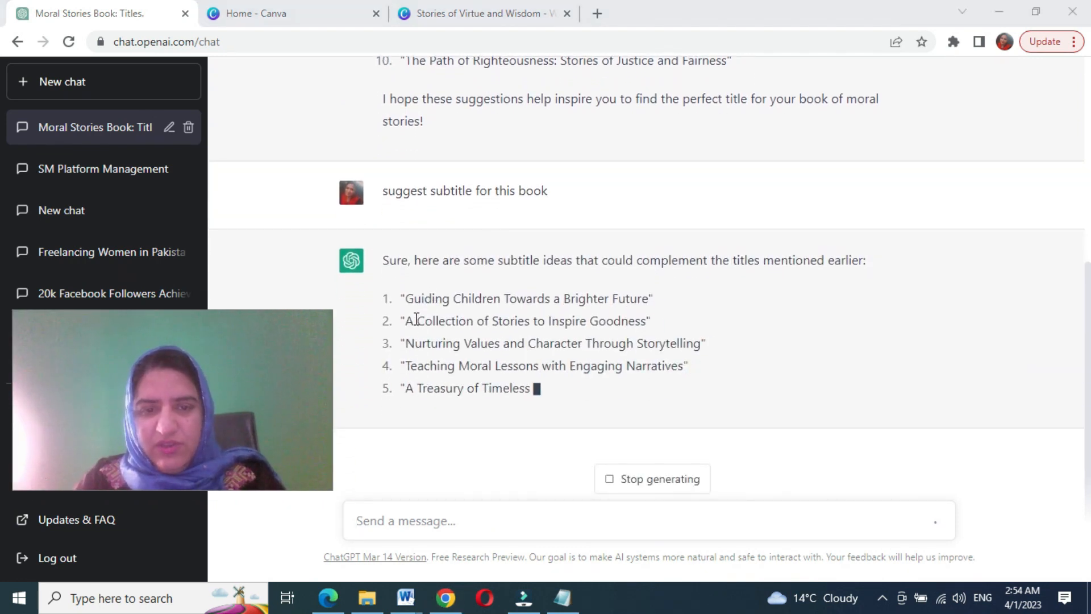
{"action": "left_click", "coordinate": [405, 298]}
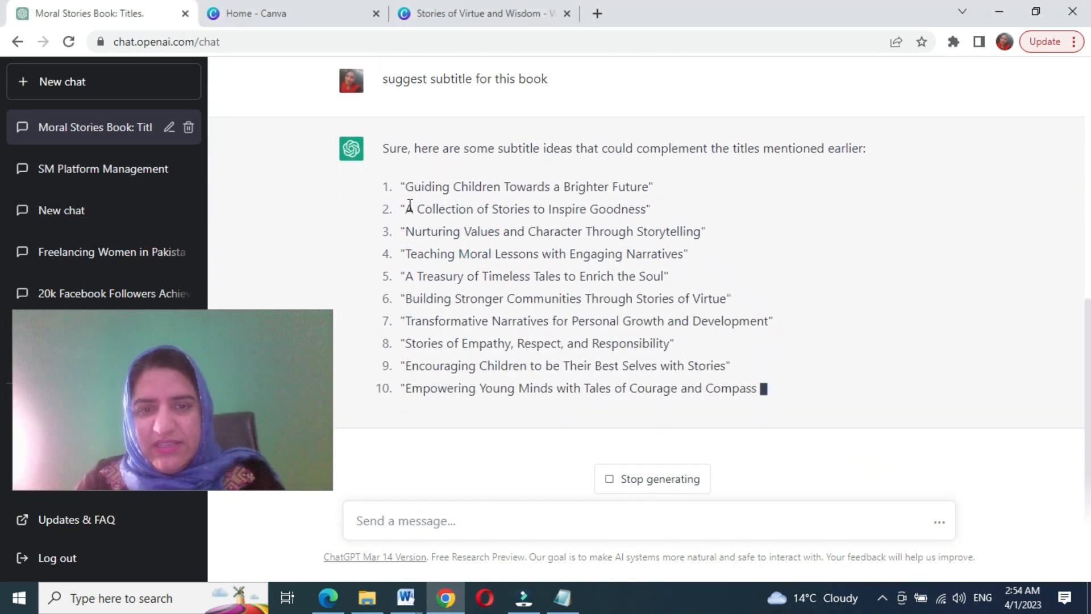
{"action": "left_click_drag", "start_coordinate": [404, 148], "coordinate": [643, 154]}
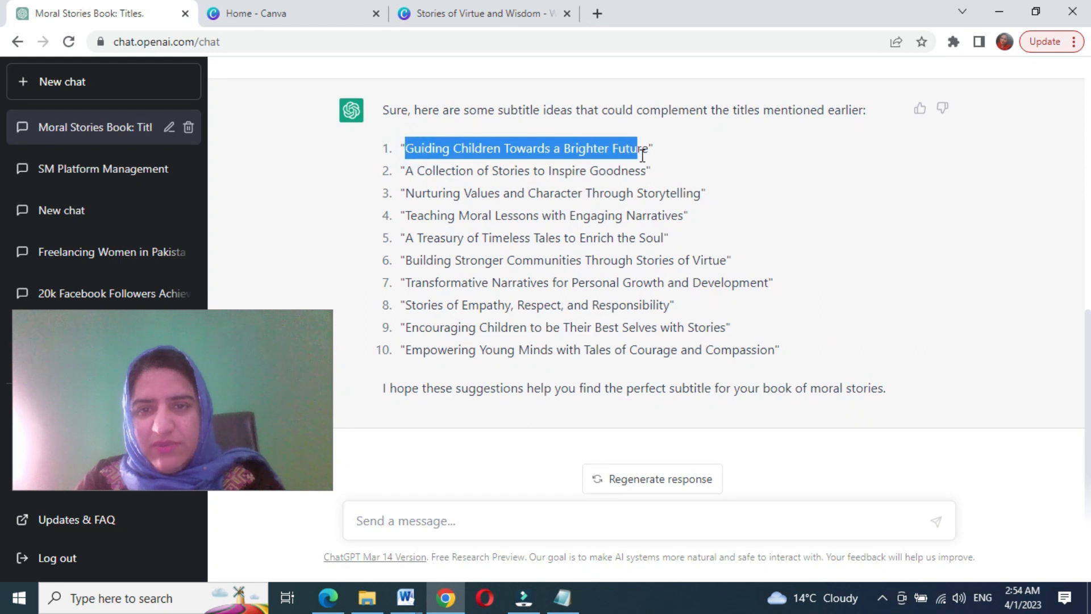
Step: Return to the Canva cover design and replace the author line's text with "GUIDING CHILDREN TOWARDS A BRIGHTER FUTURE"
{"action": "left_click", "coordinate": [480, 13]}
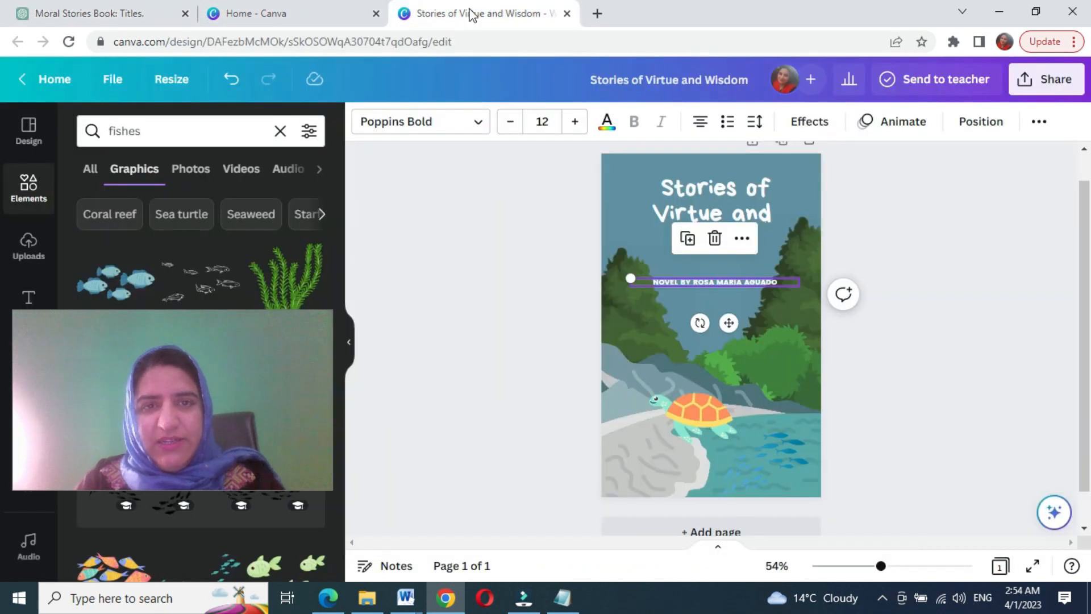
{"action": "type", "text": "Guiding Children Towards a Brighter Future"}
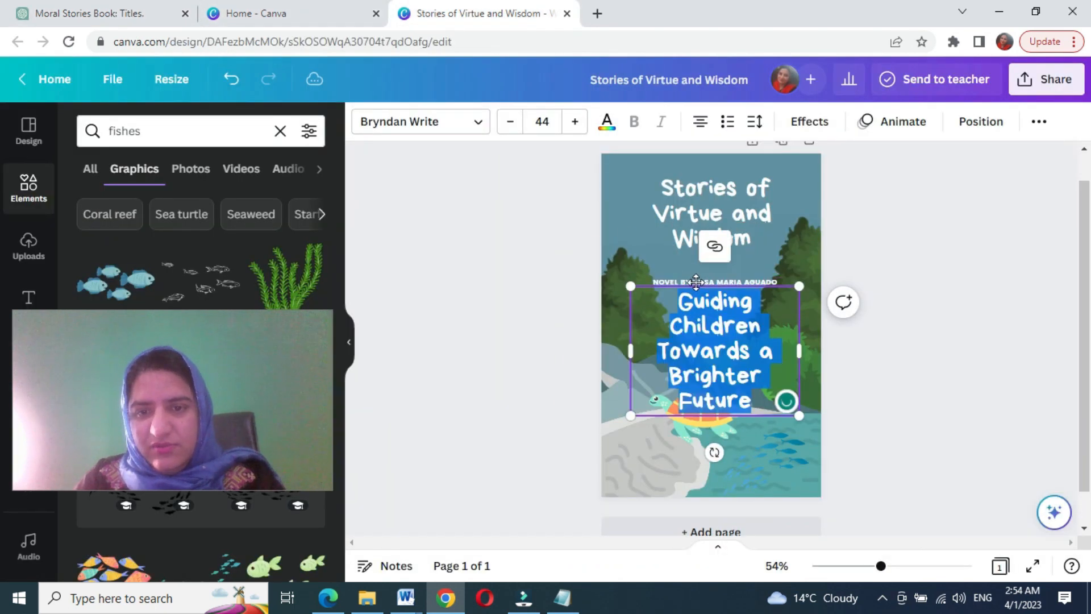
{"action": "key", "text": "ctrl+z"}
{"action": "left_click", "coordinate": [727, 280]}
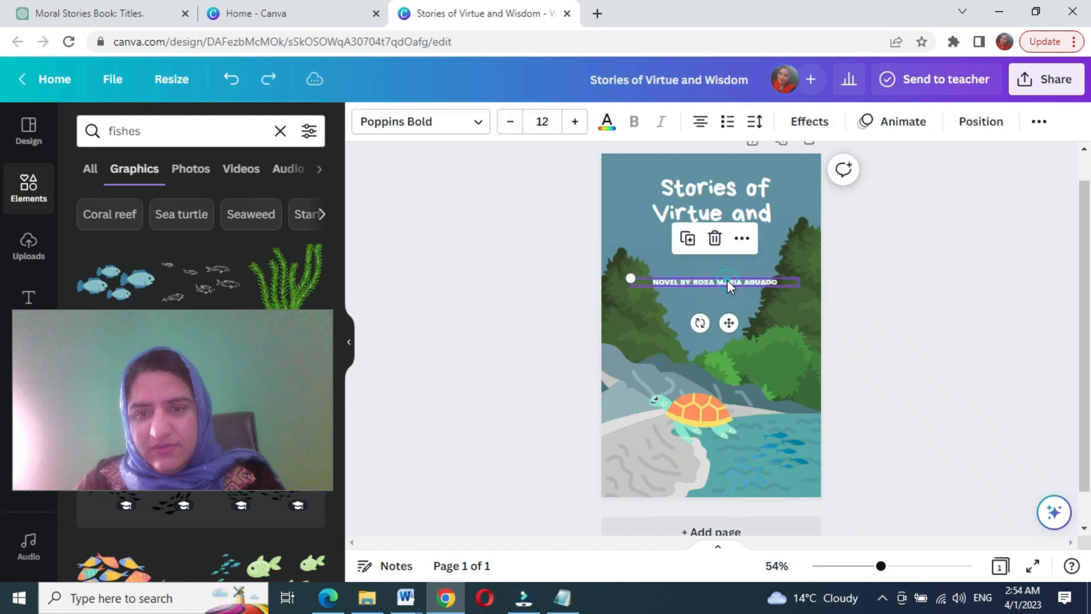
{"action": "left_click", "coordinate": [728, 281]}
{"action": "type", "text": "GUIDING CHILDREN TOWARDS A BRIGHTER FUTURE"}
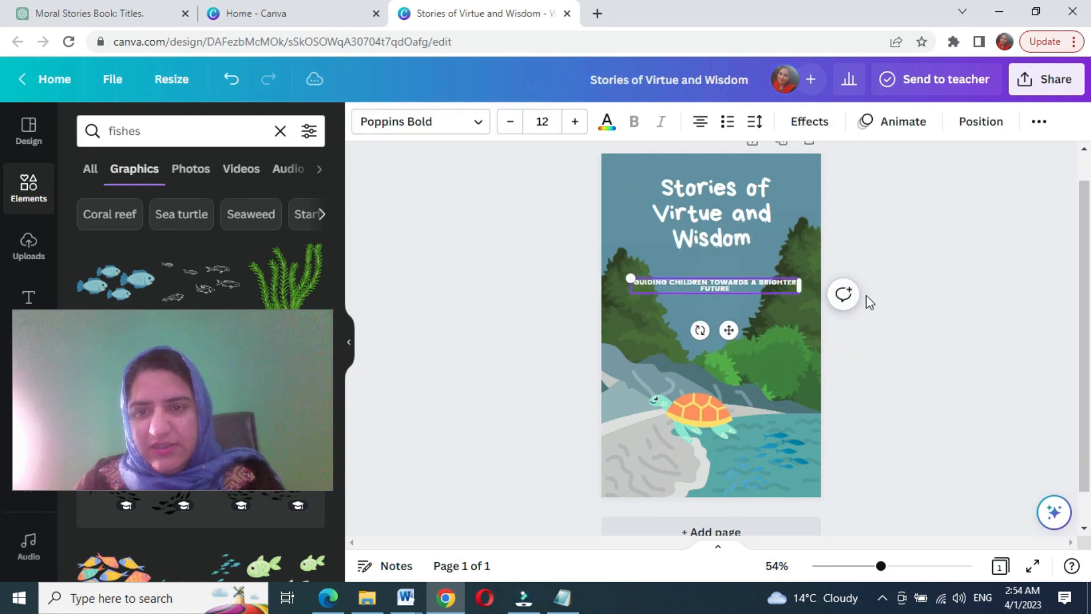
Step: Widen the subtitle's text box so it fits on one line and centre it beneath the title
{"action": "left_click_drag", "start_coordinate": [804, 284], "coordinate": [828, 283]}
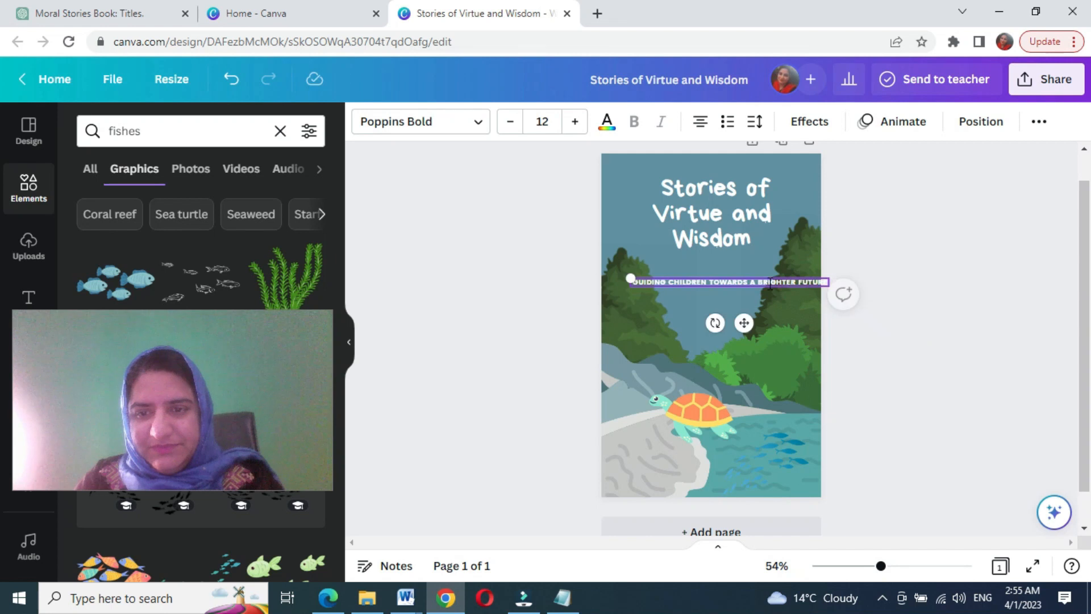
{"action": "left_click", "coordinate": [919, 287]}
{"action": "left_click_drag", "start_coordinate": [745, 280], "coordinate": [729, 275]}
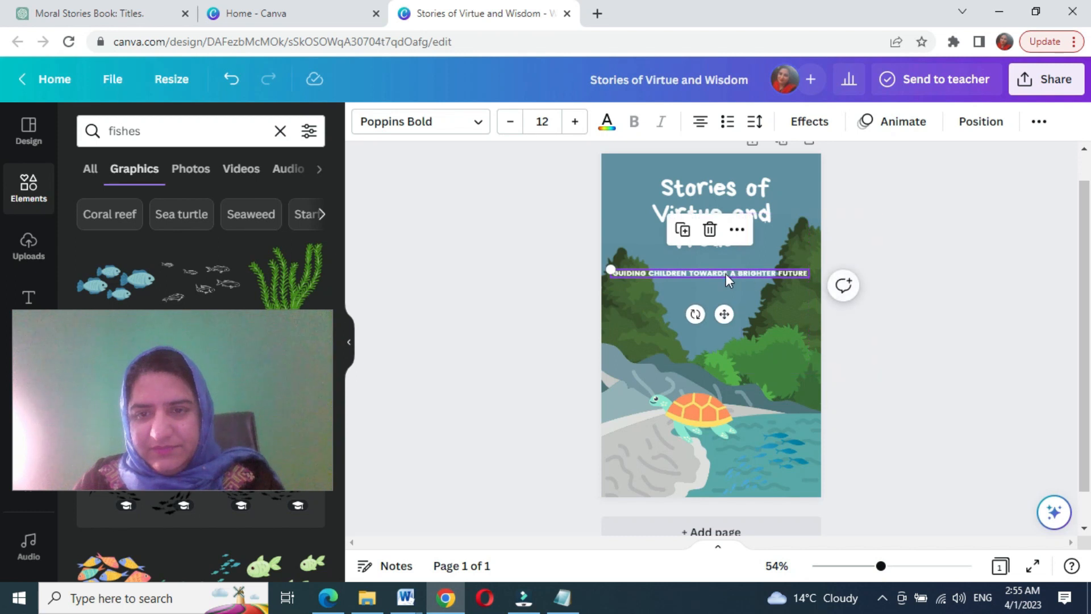
Step: Move the subtitle down to the bottom edge of the cover, over the shoreline and water
{"action": "double_click", "coordinate": [724, 274]}
{"action": "left_click", "coordinate": [880, 333]}
{"action": "left_click", "coordinate": [704, 273]}
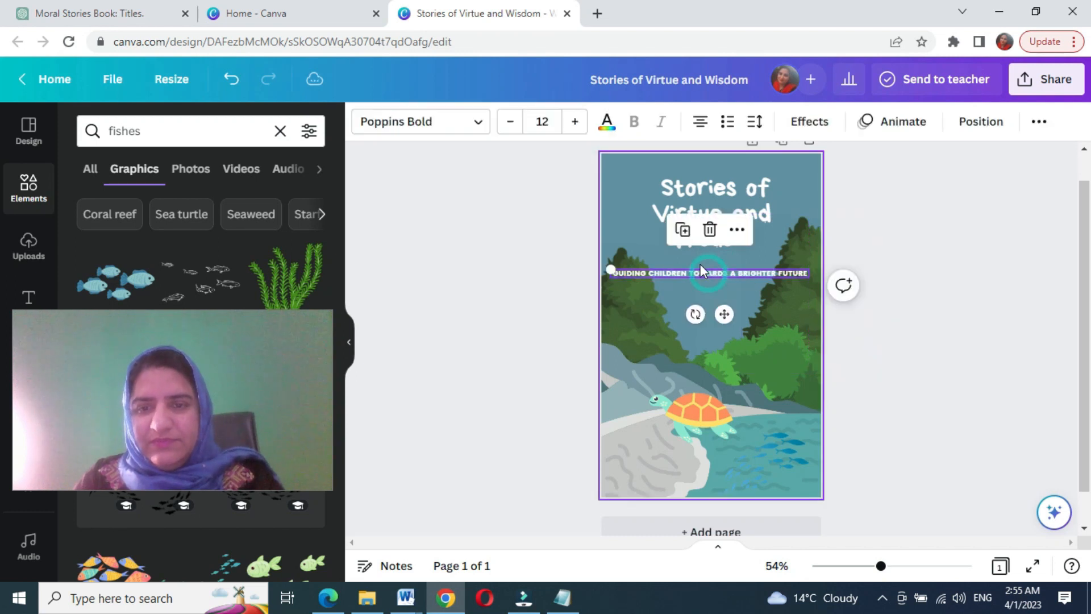
{"action": "left_click", "coordinate": [877, 232]}
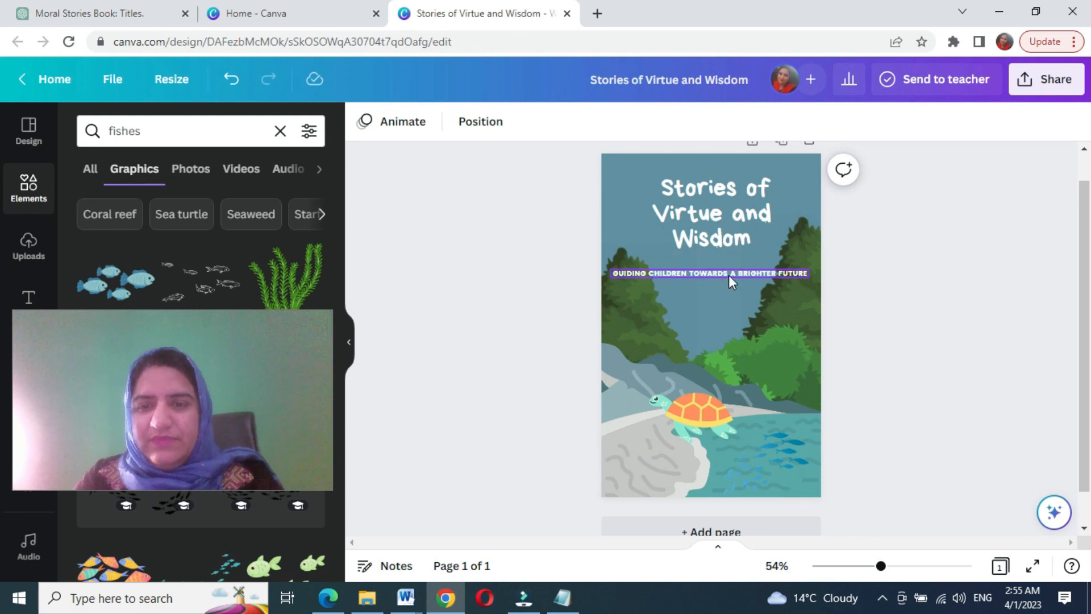
{"action": "left_click_drag", "start_coordinate": [728, 275], "coordinate": [736, 480]}
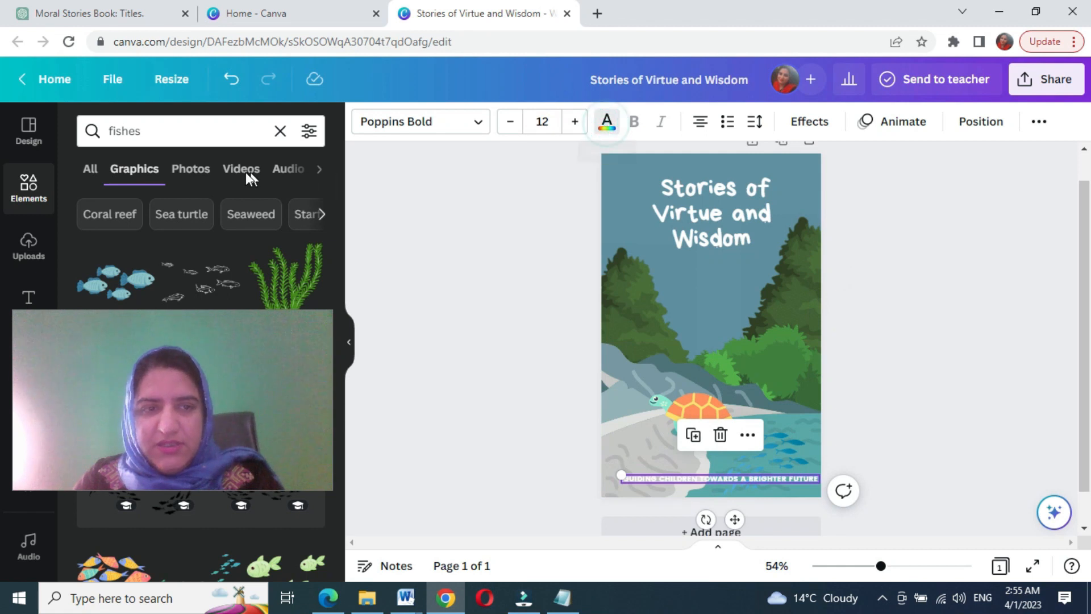
Step: Recolour the cover subtitle to the very dark navy from The Deep Blue palette
{"action": "left_click_drag", "start_coordinate": [240, 337], "coordinate": [291, 470]}
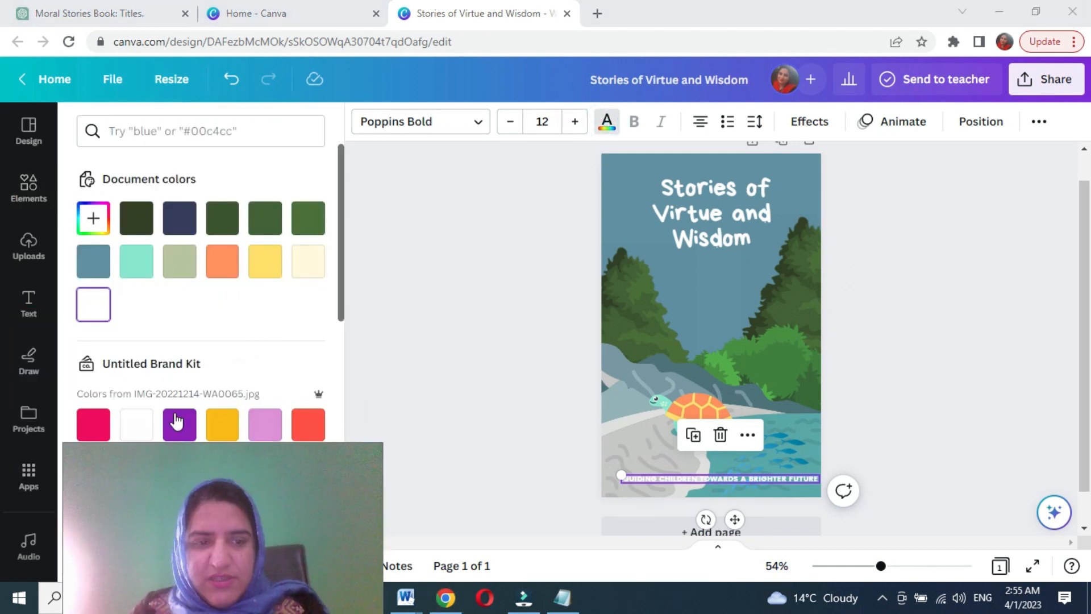
{"action": "left_click_drag", "start_coordinate": [340, 282], "coordinate": [346, 411]}
{"action": "left_click", "coordinate": [602, 135]}
{"action": "left_click_drag", "start_coordinate": [340, 229], "coordinate": [336, 392]}
{"action": "left_click", "coordinate": [106, 267]}
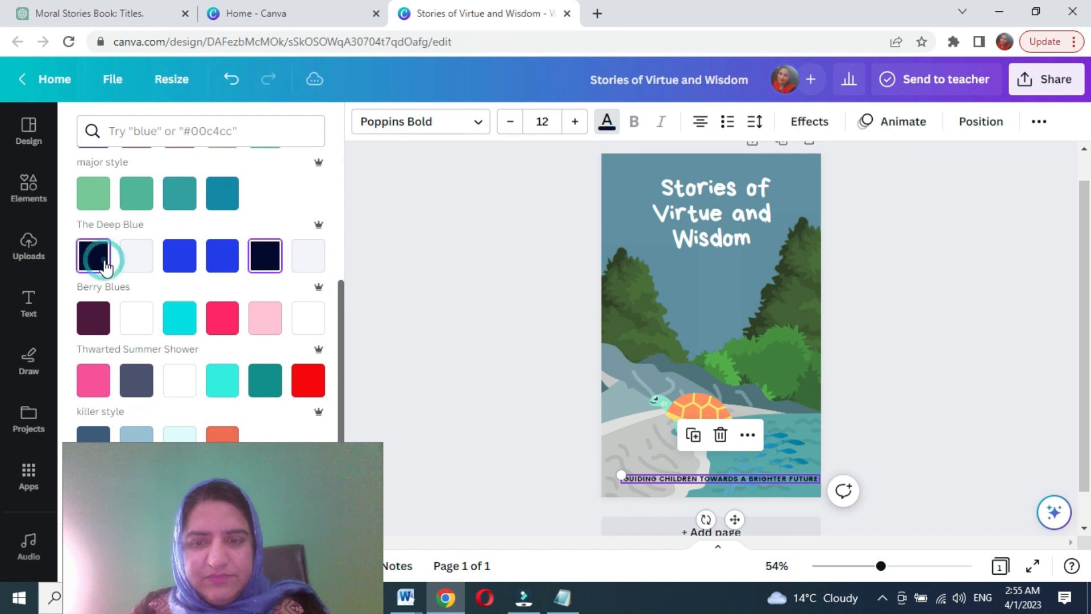
Step: Shift the subtitle slightly so it sits centred horizontally along the cover's lower edge
{"action": "left_click", "coordinate": [754, 479]}
{"action": "left_click_drag", "start_coordinate": [753, 478], "coordinate": [744, 479]}
{"action": "left_click", "coordinate": [899, 435]}
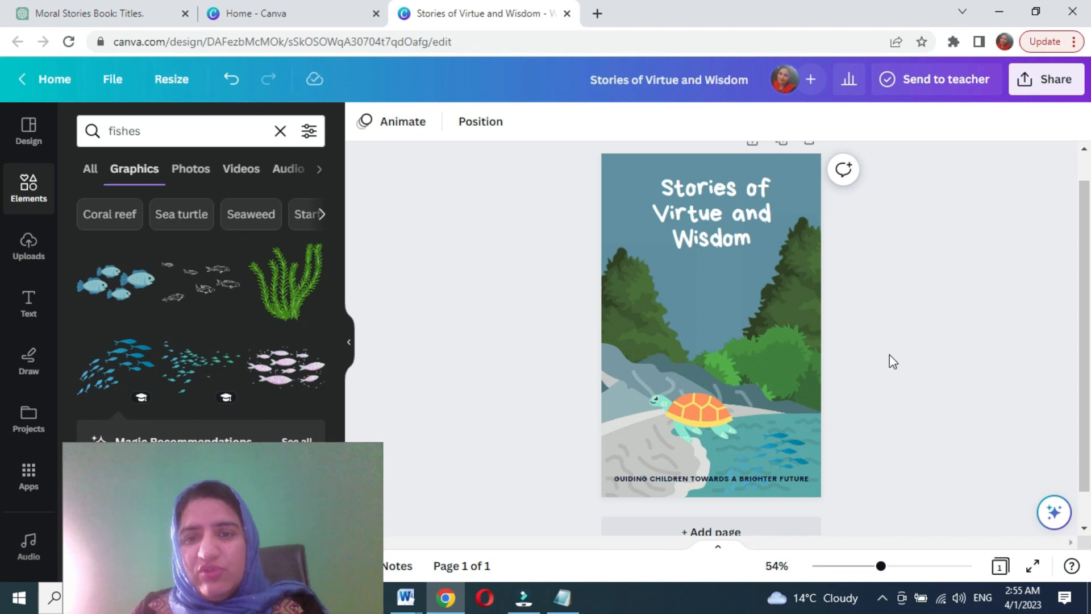
Step: Add a second page to the design and search the photo elements for "fantasy"
{"action": "left_click_drag", "start_coordinate": [1084, 323], "coordinate": [1084, 358]}
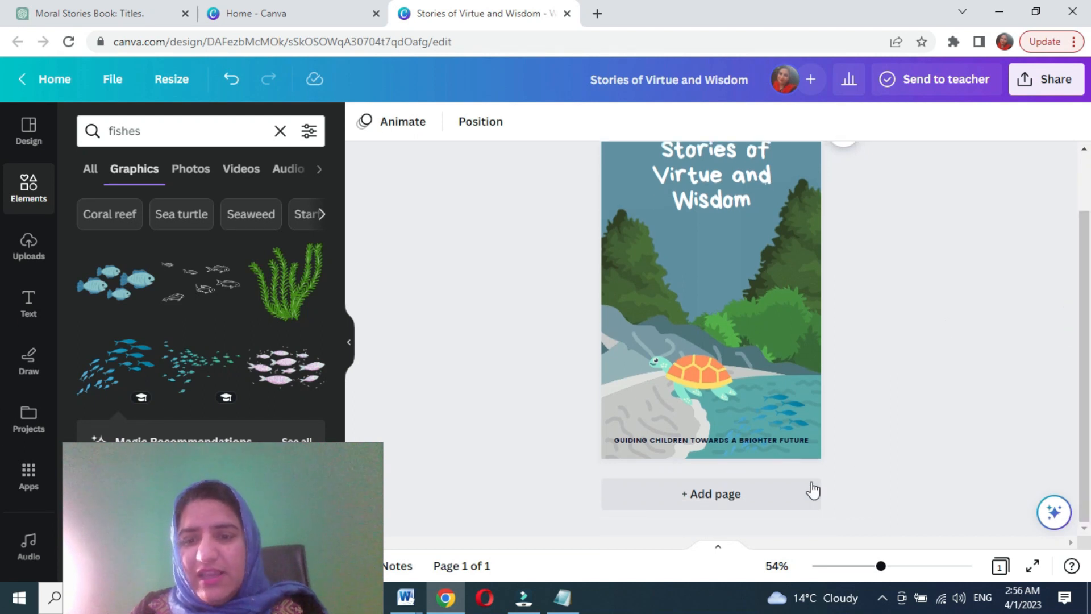
{"action": "left_click", "coordinate": [720, 500]}
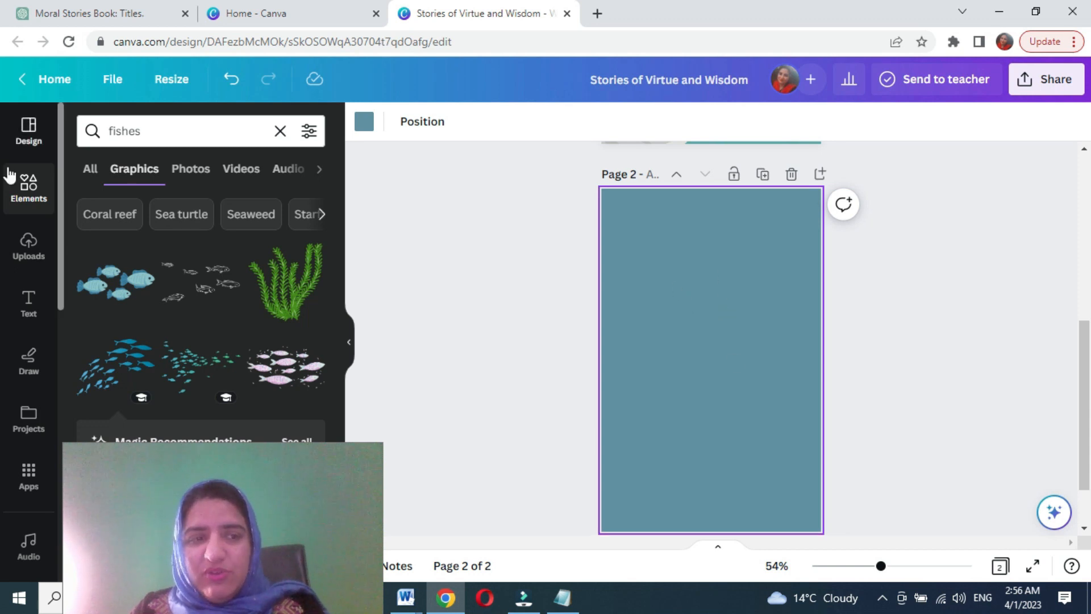
{"action": "left_click", "coordinate": [26, 255]}
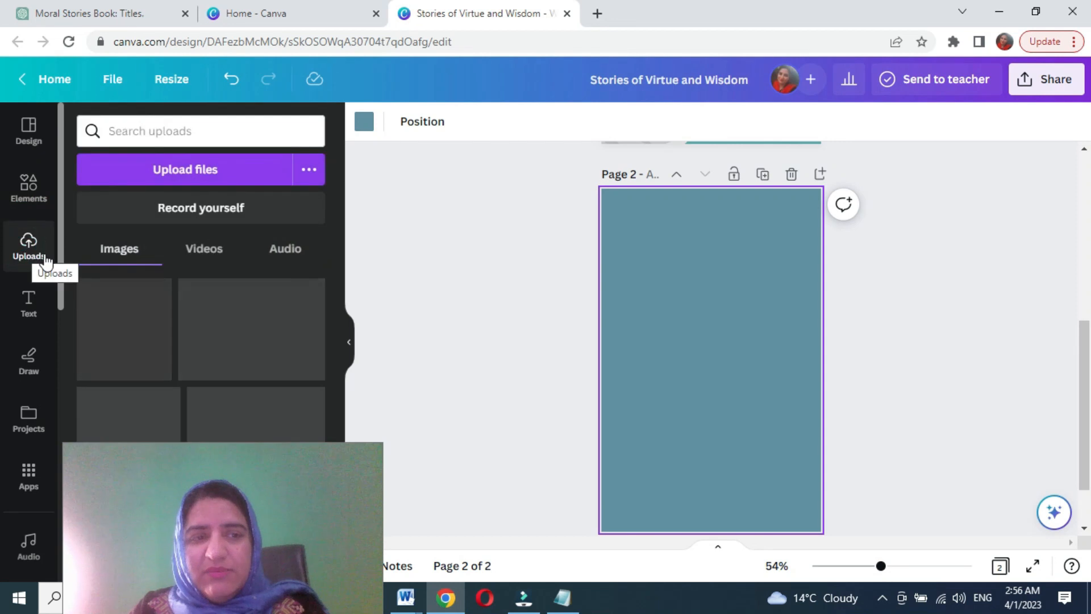
{"action": "left_click", "coordinate": [30, 186]}
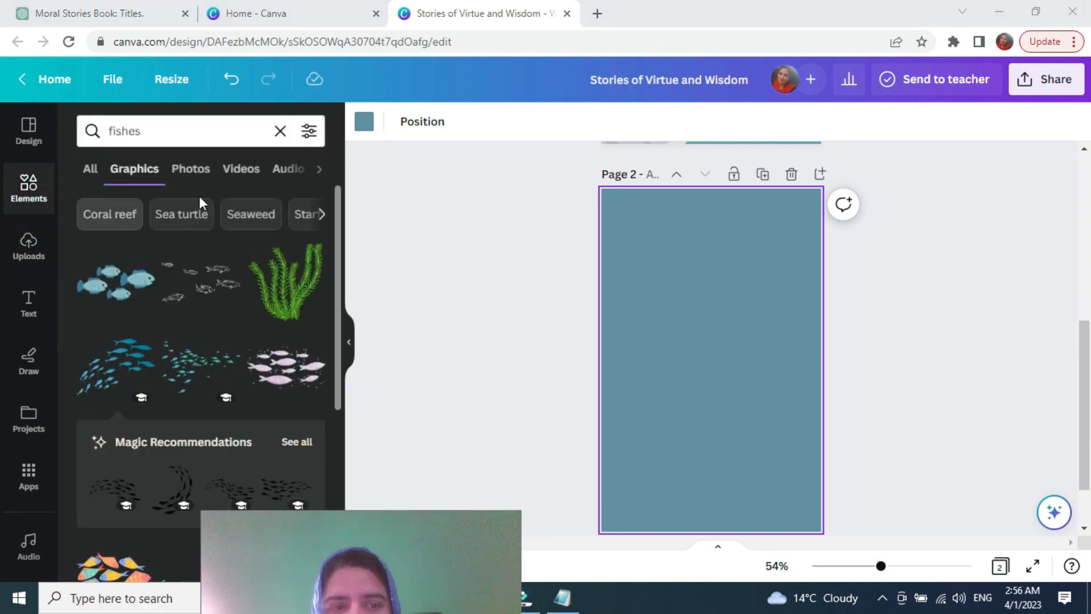
{"action": "left_click", "coordinate": [211, 165]}
{"action": "left_click", "coordinate": [84, 125]}
{"action": "type", "text": "fantasy"}
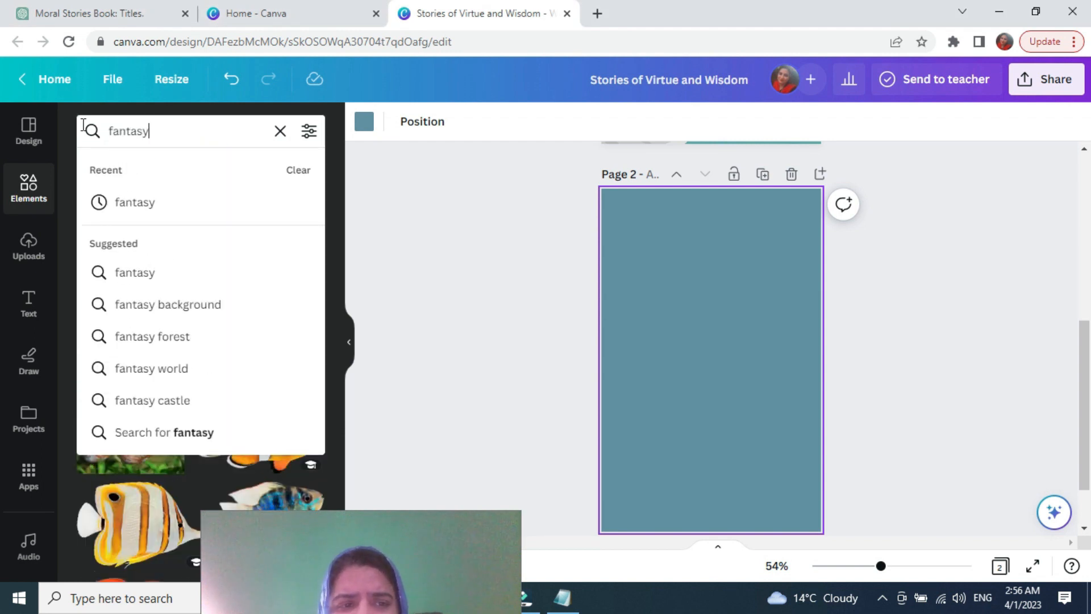
{"action": "key", "text": "Return"}
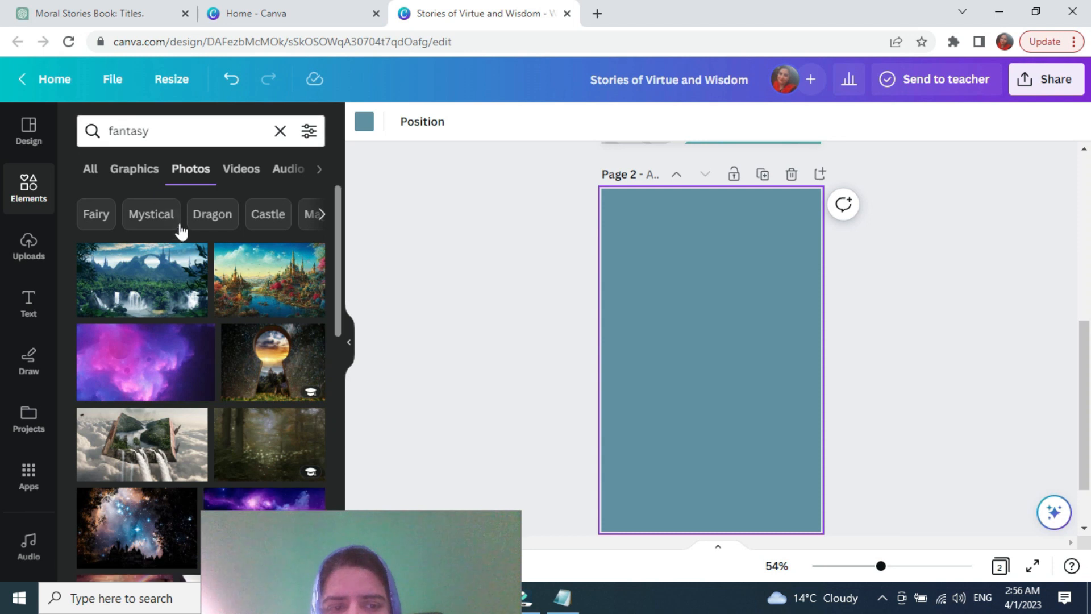
Step: Try placing the starry keyhole photo on the new page and undo the placement
{"action": "left_click_drag", "start_coordinate": [336, 294], "coordinate": [346, 425]}
{"action": "left_click_drag", "start_coordinate": [345, 443], "coordinate": [337, 385]}
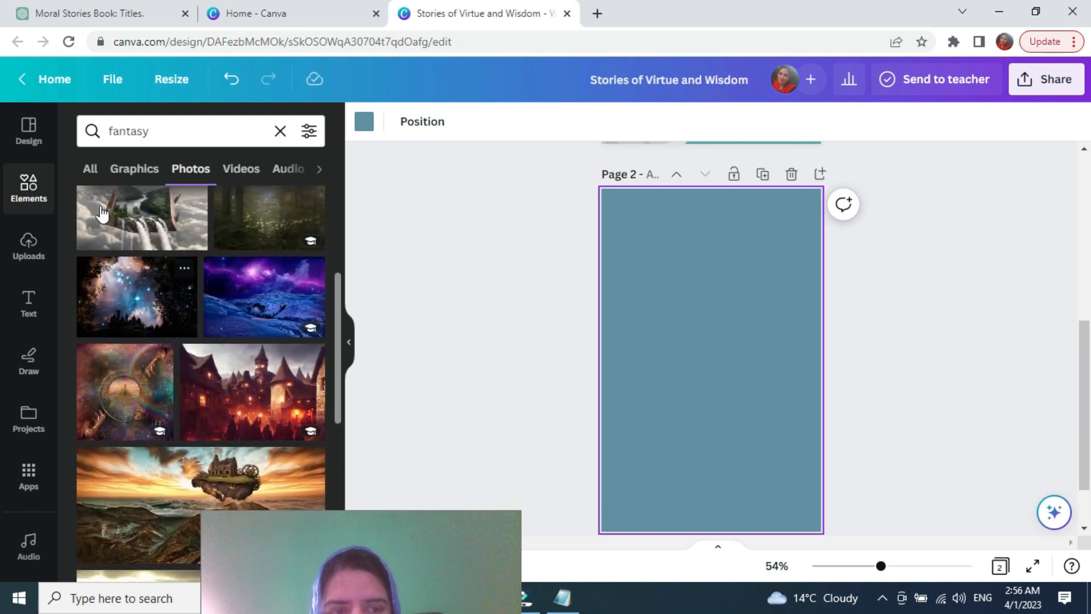
{"action": "left_click_drag", "start_coordinate": [339, 362], "coordinate": [338, 305]}
{"action": "left_click_drag", "start_coordinate": [276, 287], "coordinate": [667, 285]}
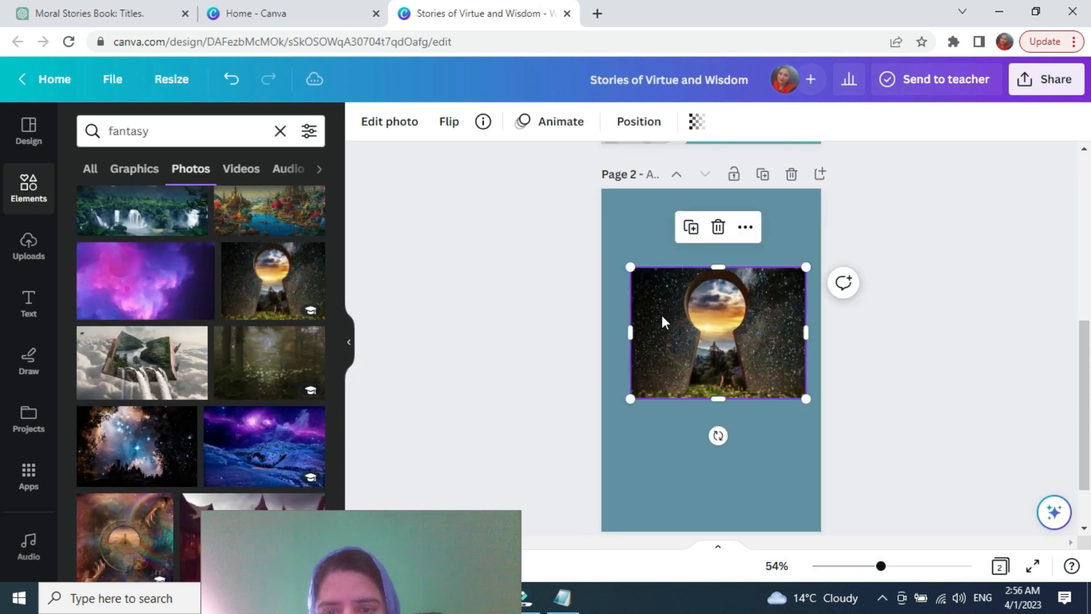
{"action": "key", "text": "ctrl+z"}
Step: Fill page 2 with the colourful fantasy castle and lake photo as background and set its transparency to 55
{"action": "left_click_drag", "start_coordinate": [273, 292], "coordinate": [248, 292]}
{"action": "left_click_drag", "start_coordinate": [257, 219], "coordinate": [608, 316]}
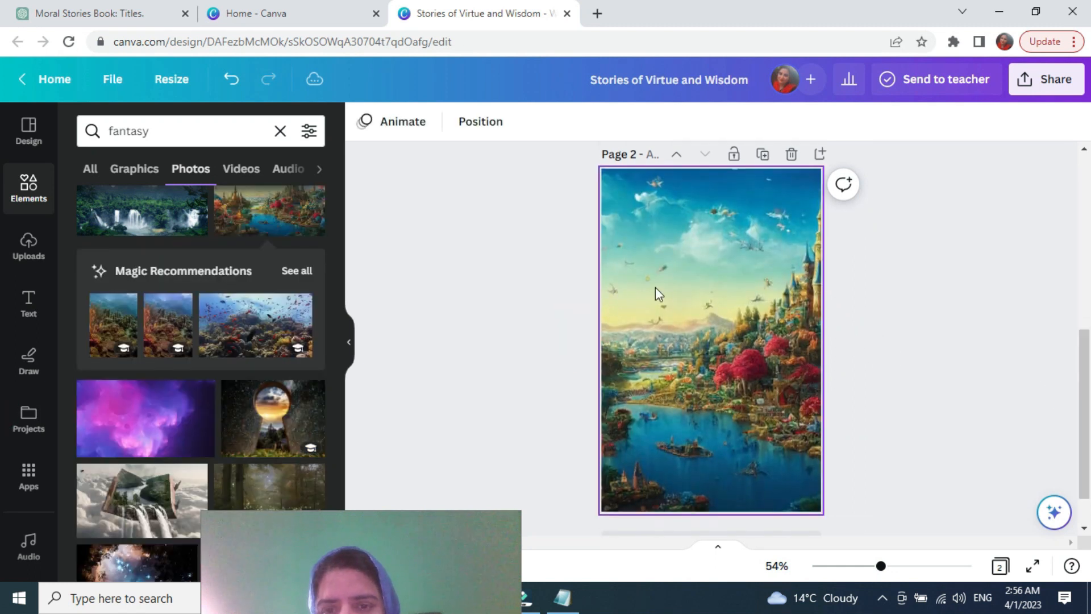
{"action": "left_click", "coordinate": [707, 355]}
{"action": "left_click", "coordinate": [734, 124]}
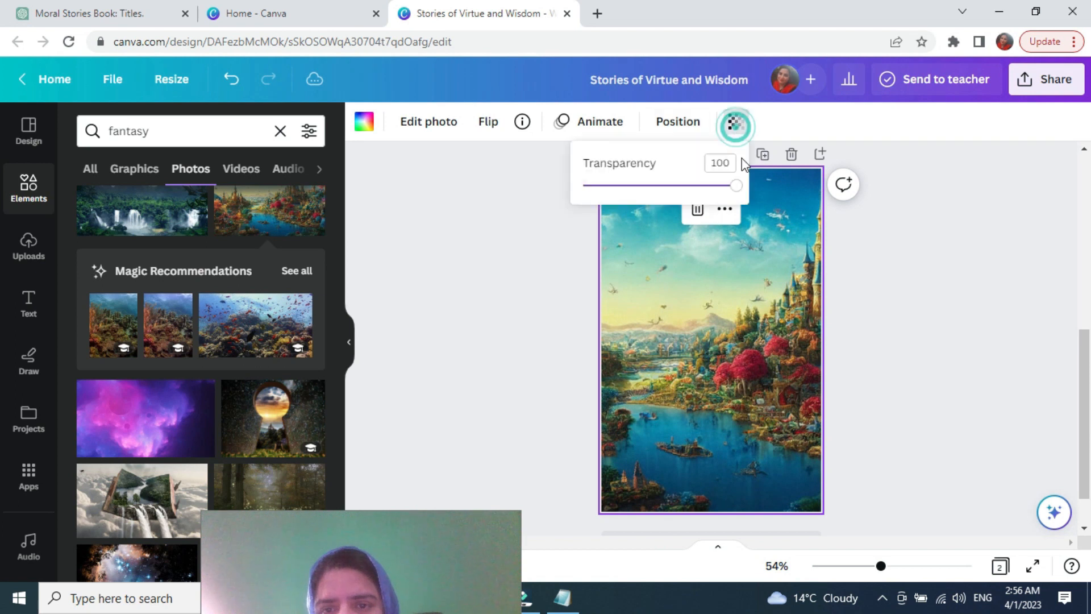
{"action": "left_click_drag", "start_coordinate": [731, 193], "coordinate": [671, 199]}
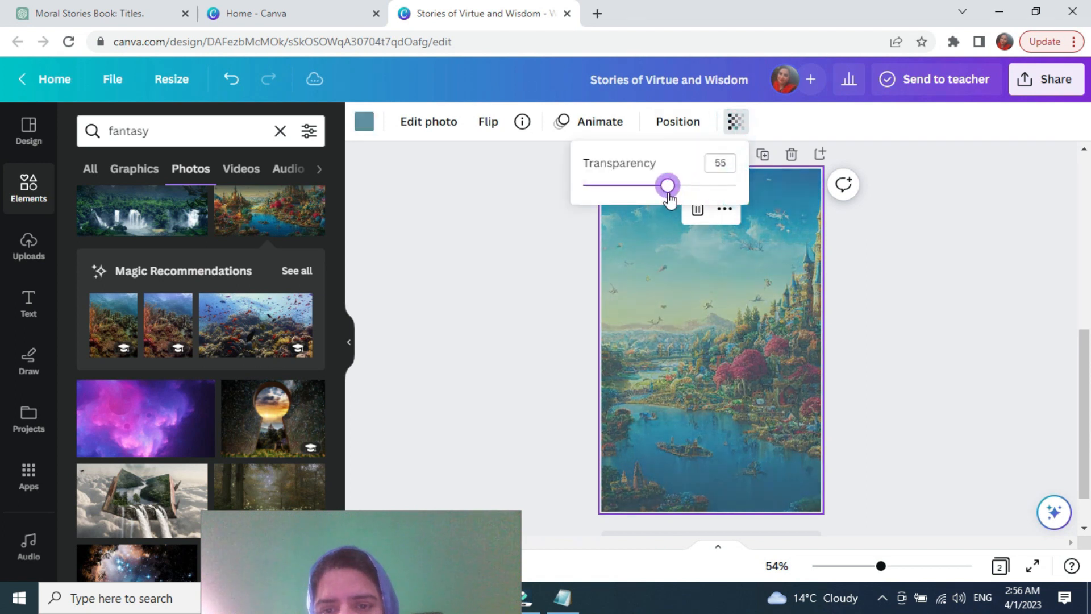
{"action": "left_click", "coordinate": [906, 375]}
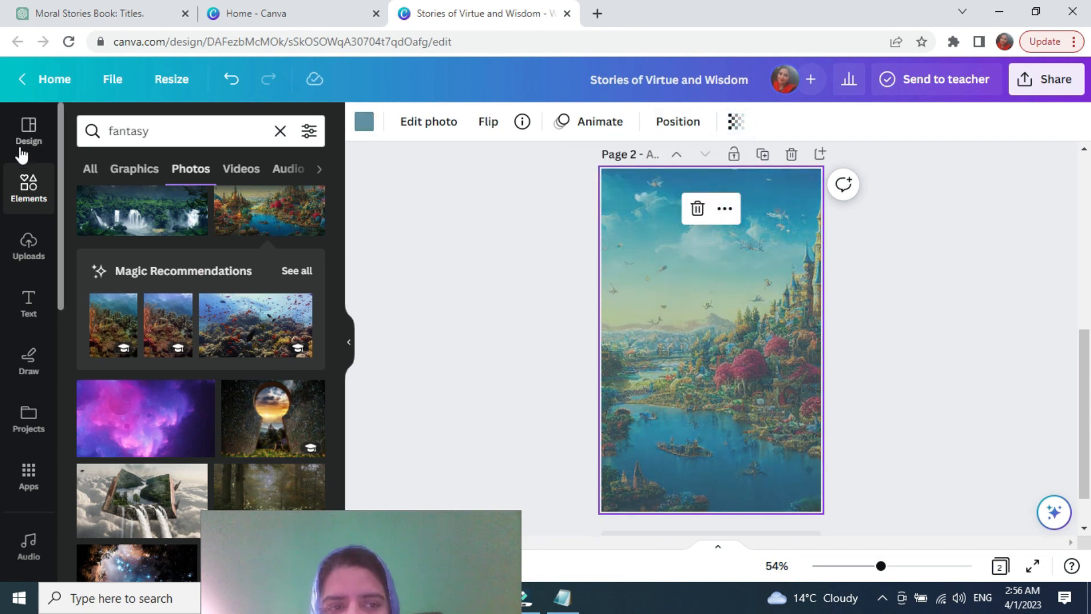
Step: Add a heading reading "THE WONDERLAND" to page 2 and place it over the sky in the upper part
{"action": "left_click", "coordinate": [29, 307]}
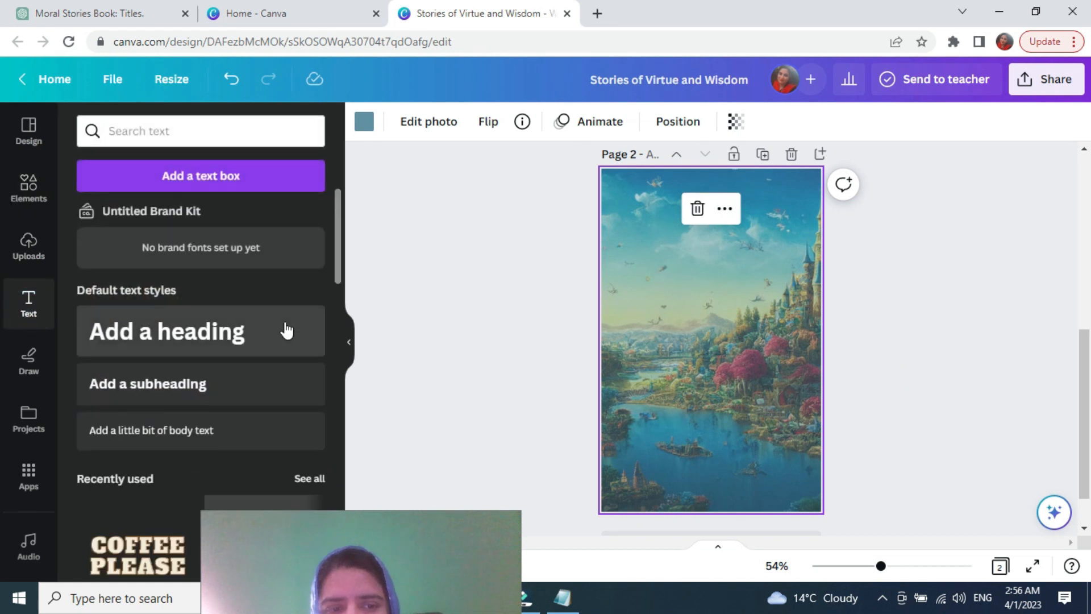
{"action": "left_click_drag", "start_coordinate": [210, 334], "coordinate": [698, 269]}
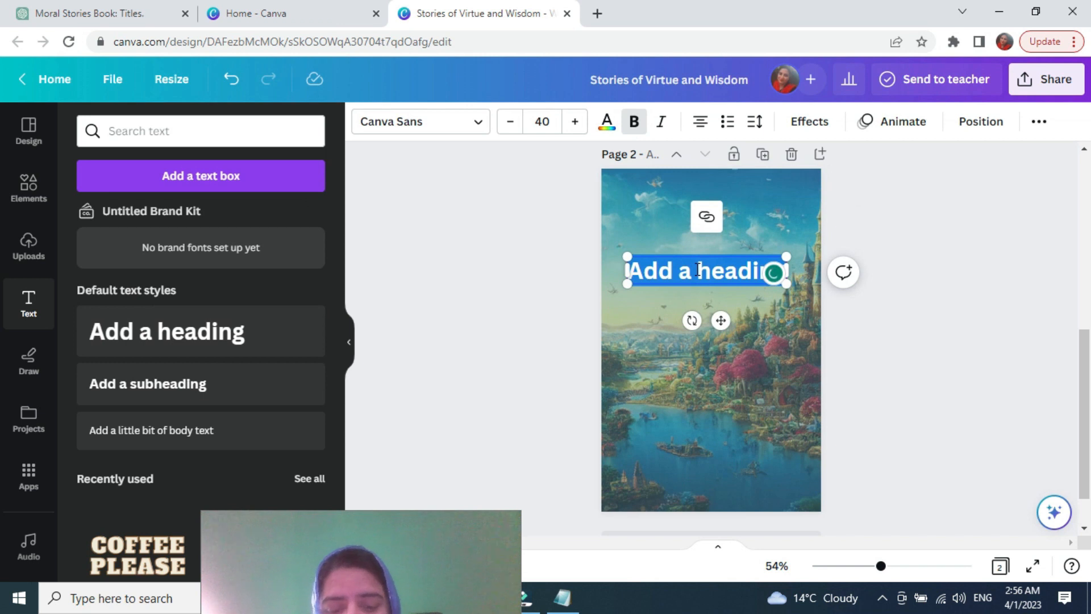
{"action": "type", "text": "The"}
{"action": "key", "text": "BackSpace"}
{"action": "key", "text": "BackSpace"}
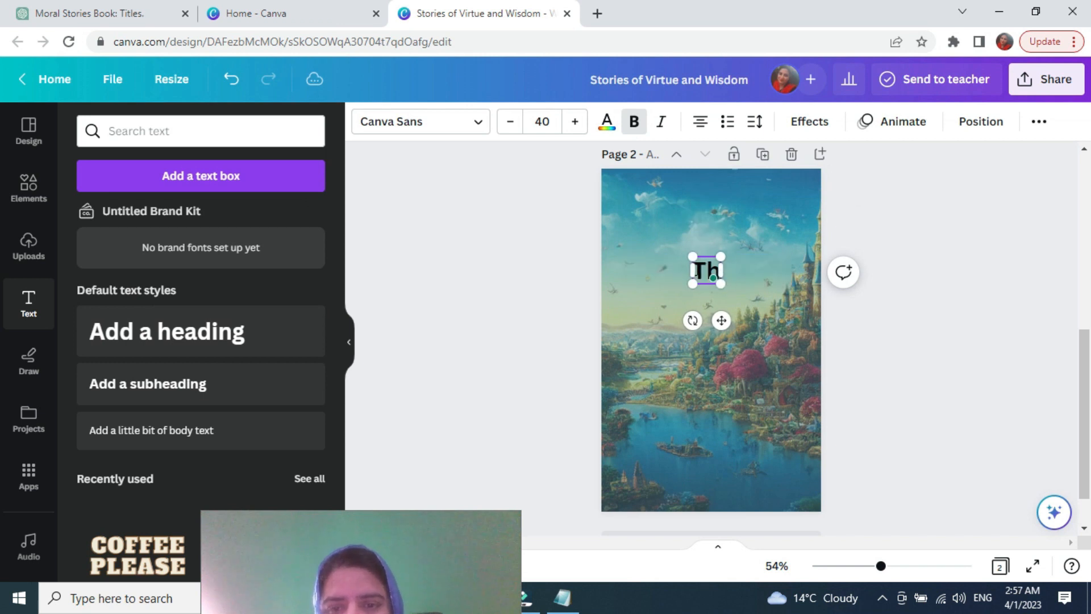
{"action": "type", "text": "HE"}
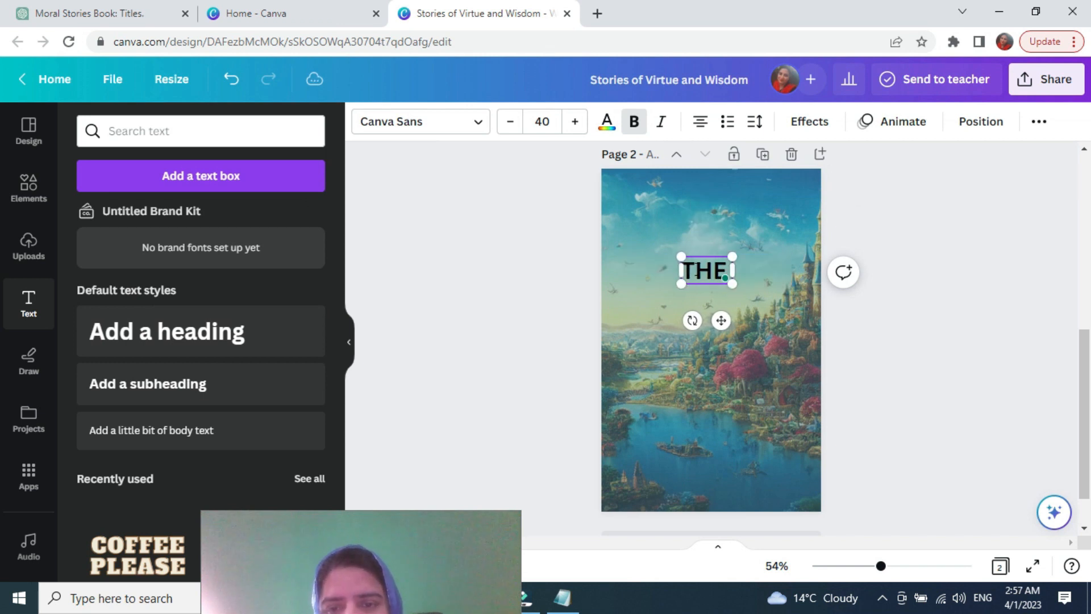
{"action": "type", "text": " WORDERLAND"}
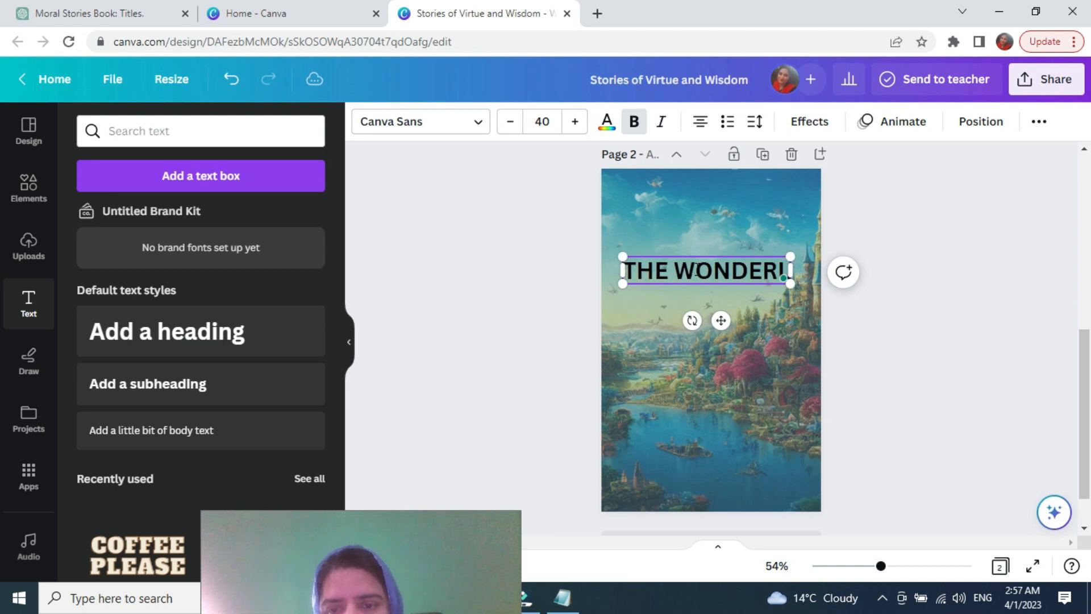
{"action": "left_click", "coordinate": [912, 334]}
{"action": "left_click", "coordinate": [739, 300]}
{"action": "left_click_drag", "start_coordinate": [739, 300], "coordinate": [738, 274]}
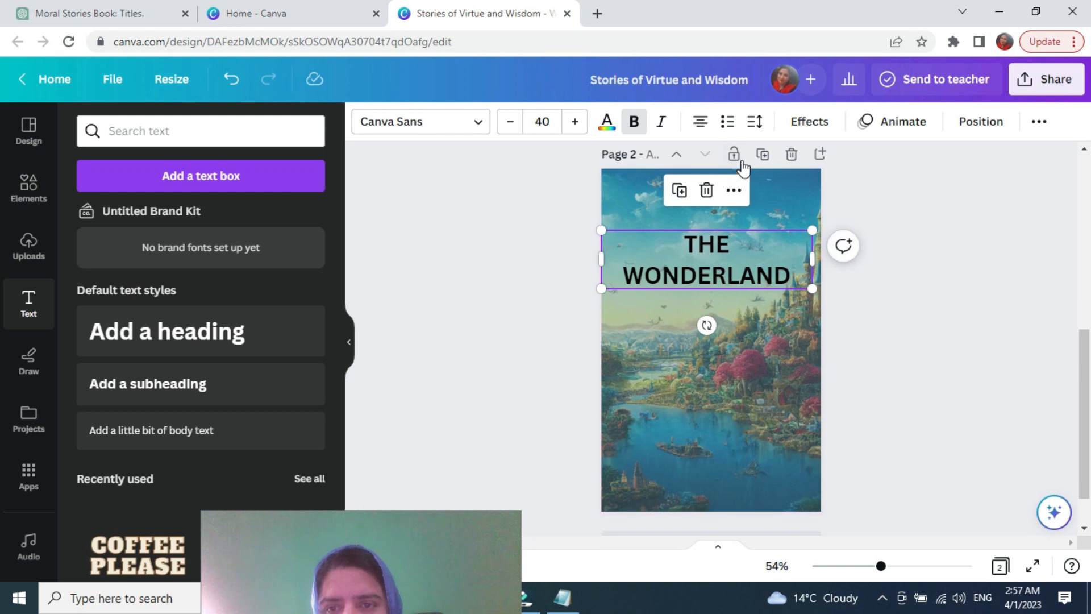
Step: Try the Shadow effect at offset 40 and the Lift effect on the heading, and settle on the Outline effect
{"action": "left_click", "coordinate": [793, 130]}
{"action": "left_click", "coordinate": [187, 234]}
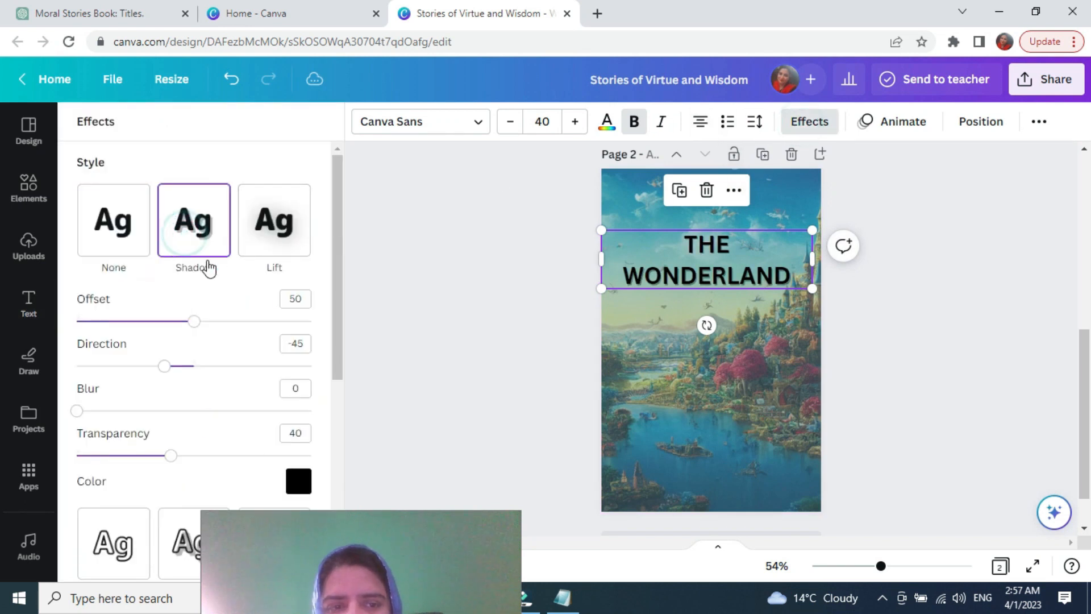
{"action": "mouse_move", "coordinate": [193, 331]}
{"action": "left_mouse_down"}
{"action": "mouse_move", "coordinate": [203, 331]}
{"action": "mouse_move", "coordinate": [172, 333]}
{"action": "left_mouse_up"}
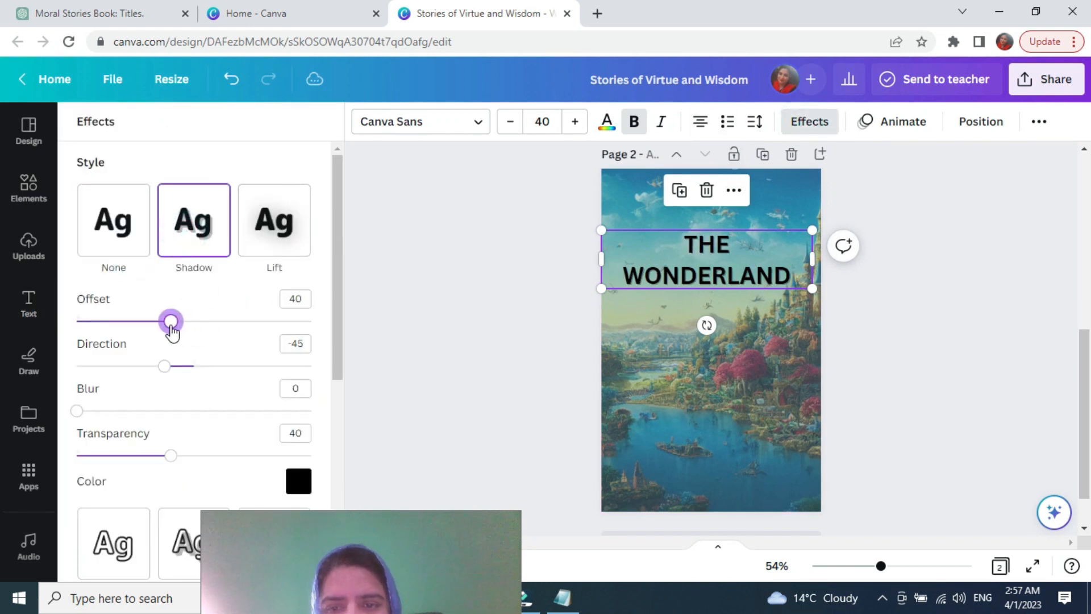
{"action": "left_click", "coordinate": [267, 230]}
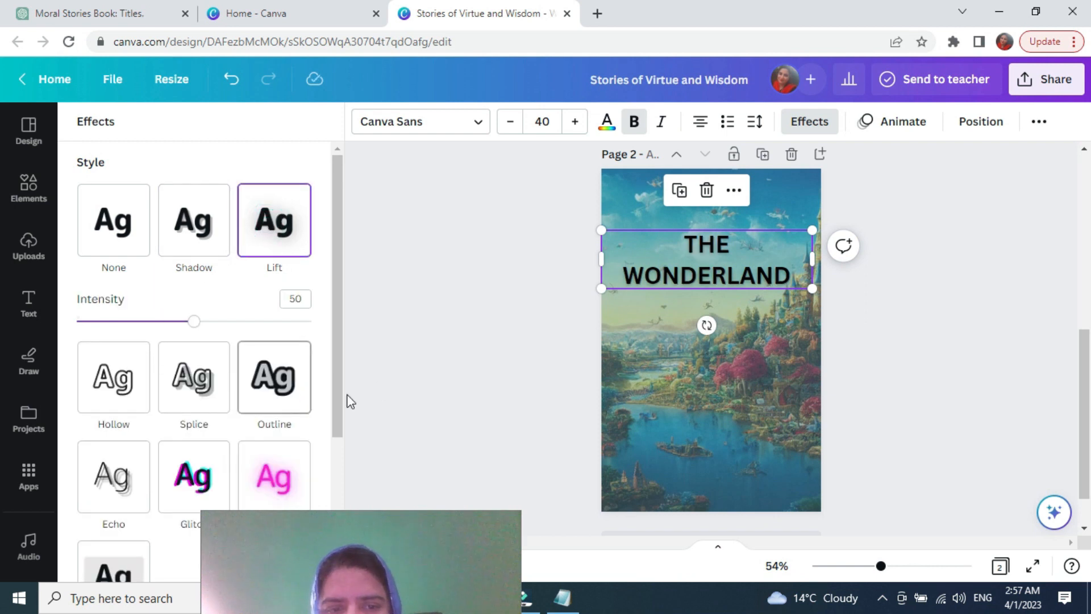
{"action": "left_click", "coordinate": [282, 407]}
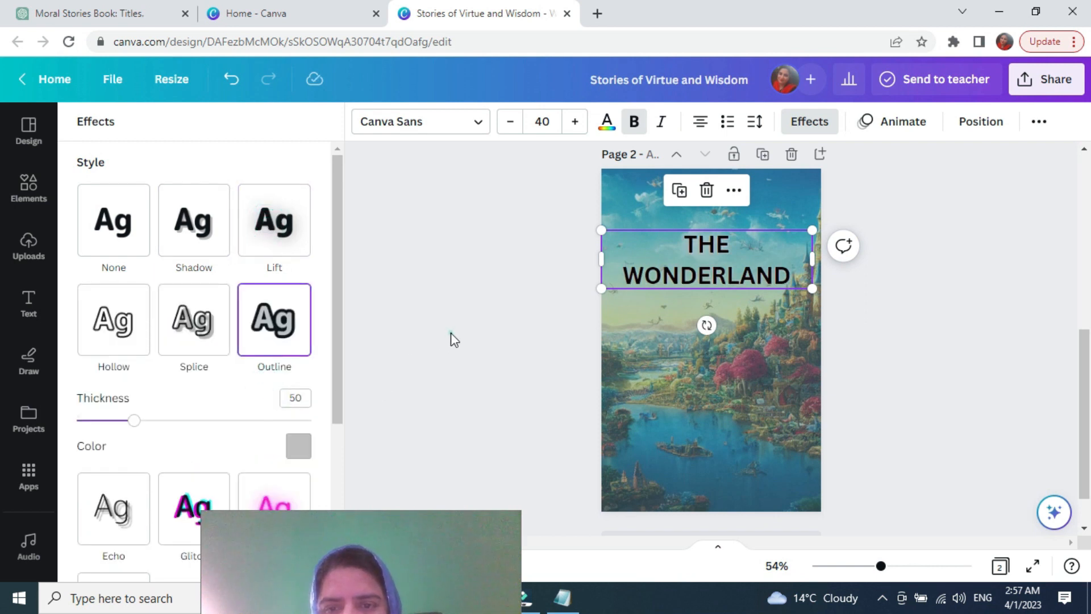
{"action": "left_click", "coordinate": [451, 332]}
{"action": "left_click", "coordinate": [895, 315]}
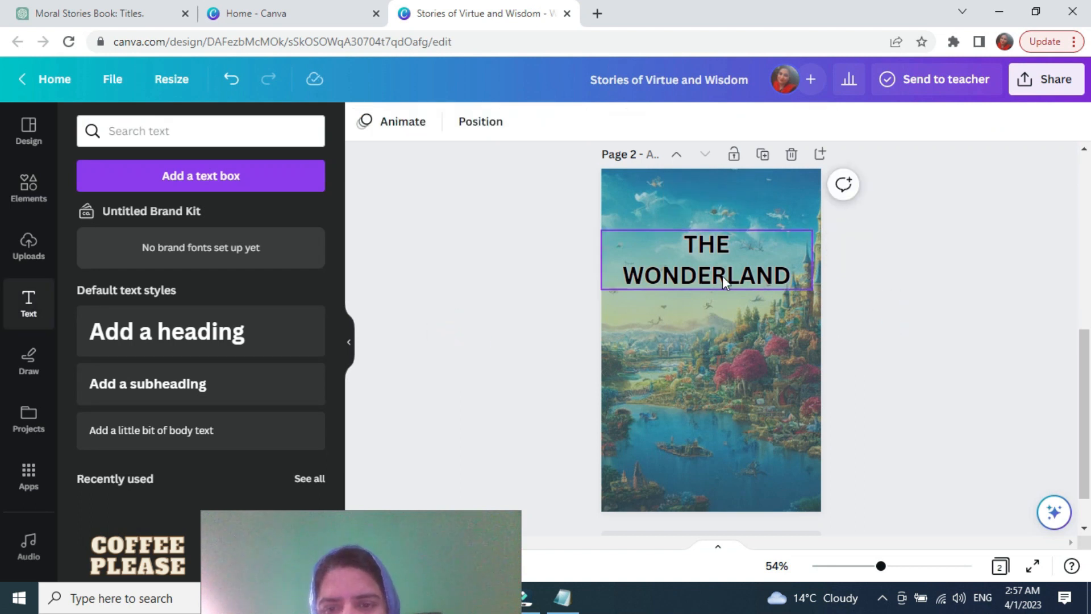
Step: Add a subheading reading "Guiding Children Towards a Brighter Future" and place it just beneath the heading
{"action": "left_click_drag", "start_coordinate": [155, 392], "coordinate": [722, 321]}
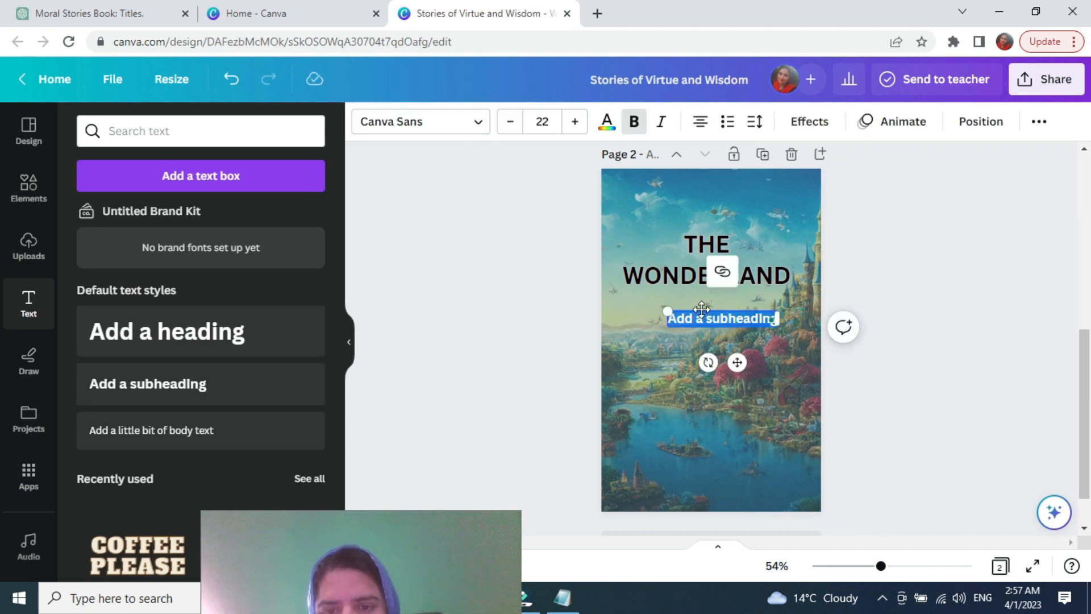
{"action": "type", "text": "Guiding Children Towards a Brighter Future"}
{"action": "left_click_drag", "start_coordinate": [614, 329], "coordinate": [601, 328]}
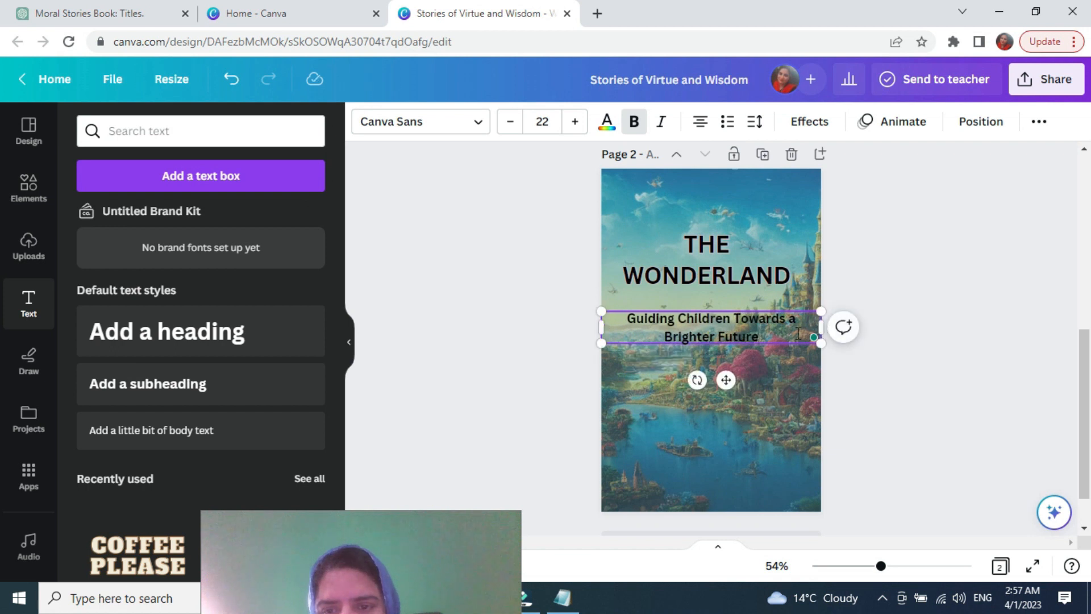
{"action": "left_click_drag", "start_coordinate": [760, 336], "coordinate": [653, 320]}
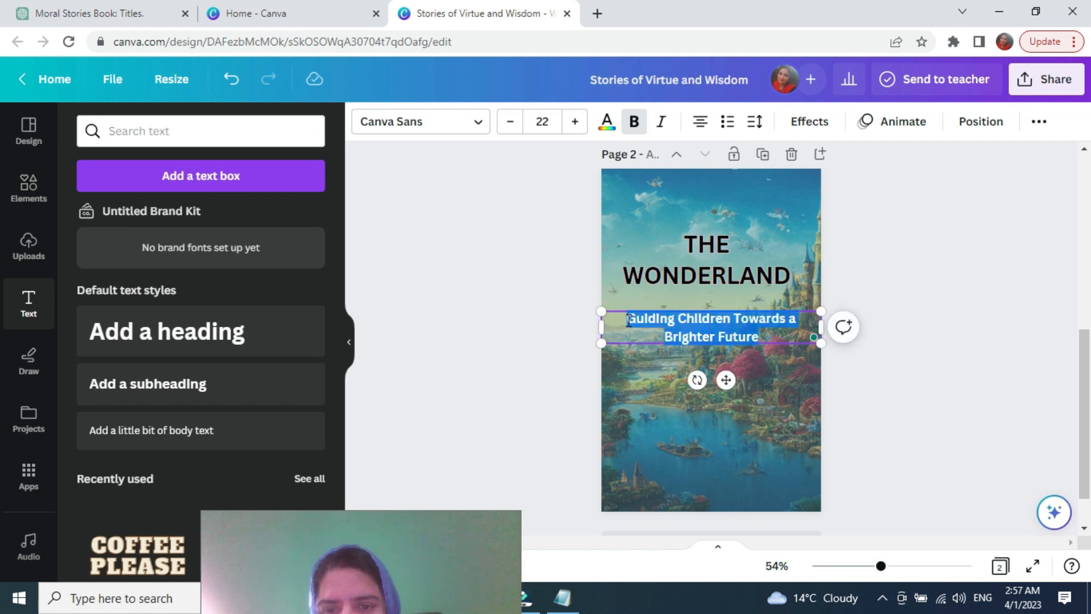
{"action": "left_click", "coordinate": [755, 336]}
{"action": "left_click", "coordinate": [954, 385]}
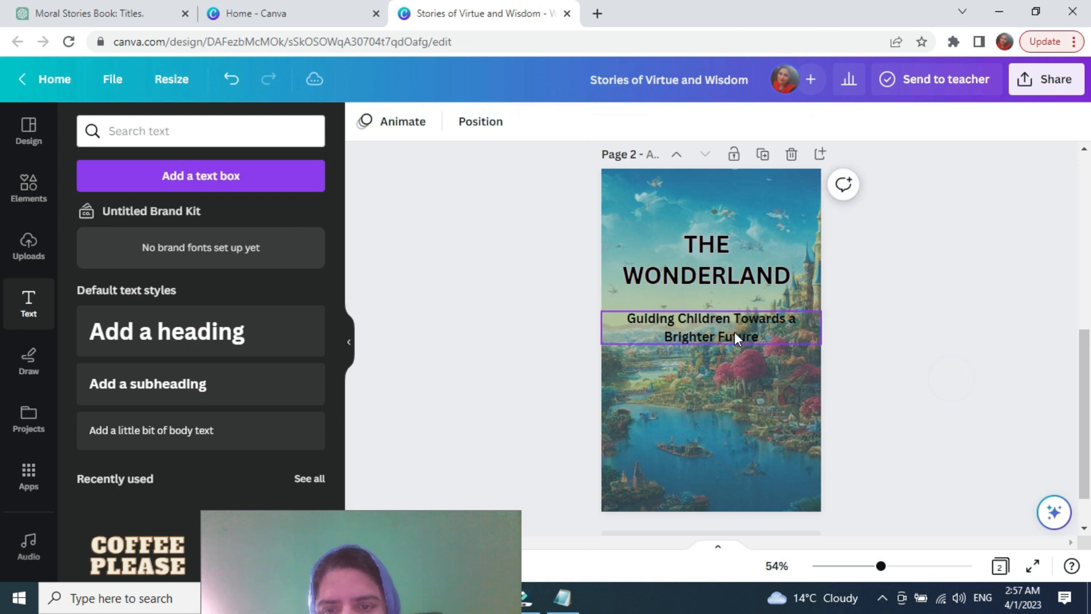
{"action": "left_click_drag", "start_coordinate": [730, 331], "coordinate": [730, 326]}
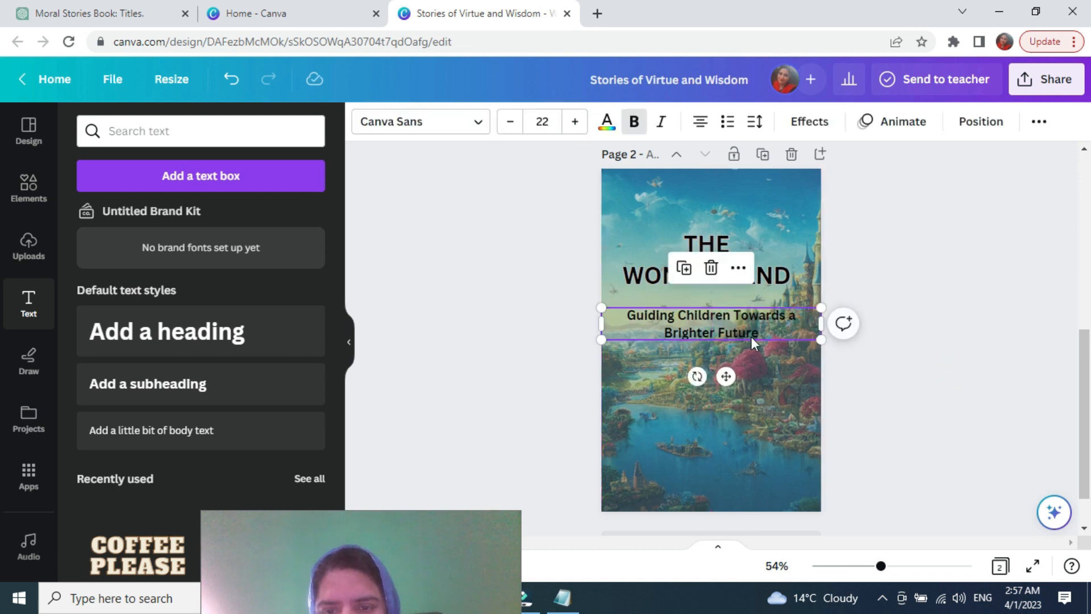
{"action": "left_click", "coordinate": [742, 329]}
{"action": "left_click", "coordinate": [824, 371]}
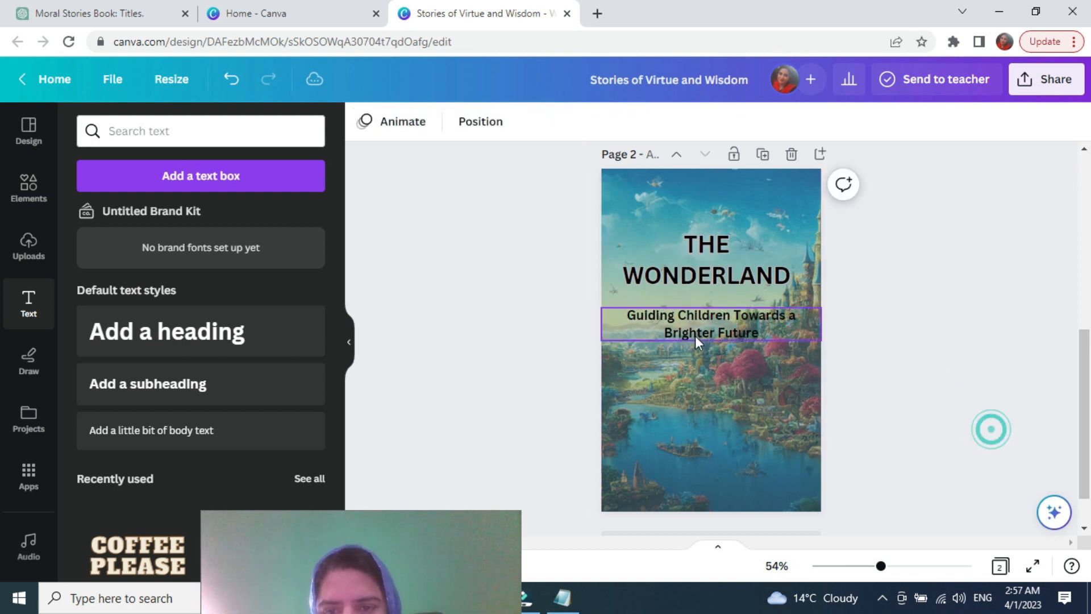
Step: Duplicate the subheading, place the copy below it, and replace the copy's text with "JOIN THE ADVENTURE"
{"action": "left_click", "coordinate": [697, 331]}
{"action": "key", "text": "ctrl+d"}
{"action": "left_click_drag", "start_coordinate": [699, 349], "coordinate": [698, 380]}
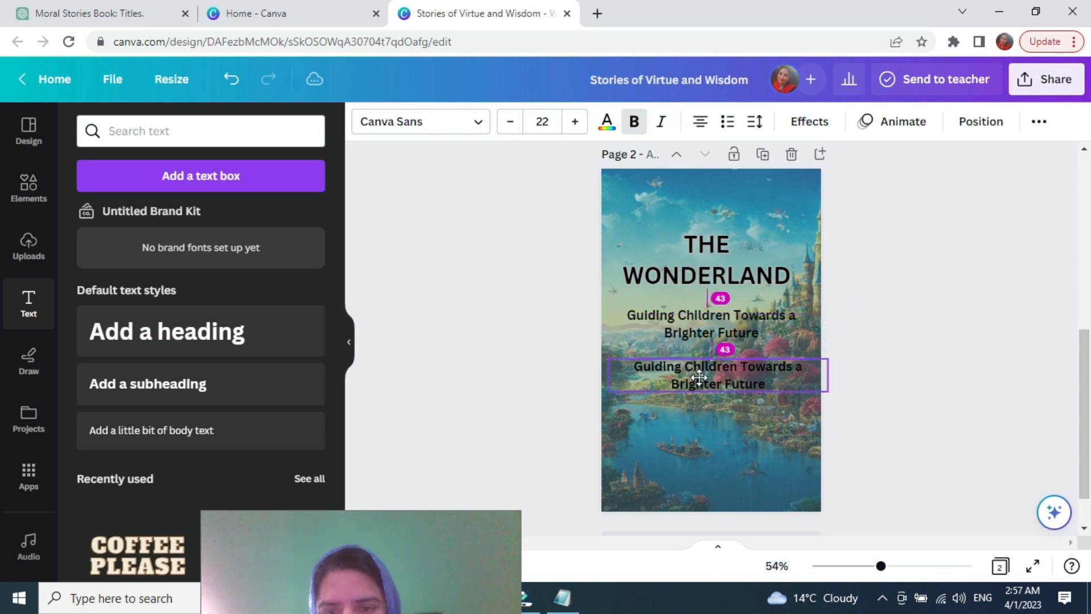
{"action": "triple_click", "coordinate": [703, 380]}
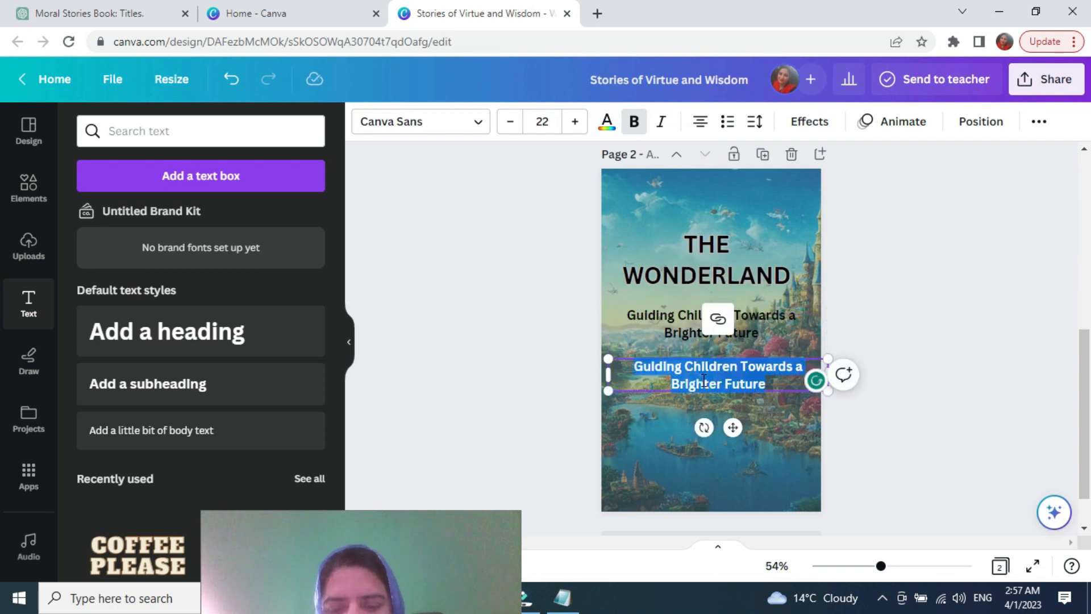
{"action": "type", "text": "JOIN THE ADVENTURE"}
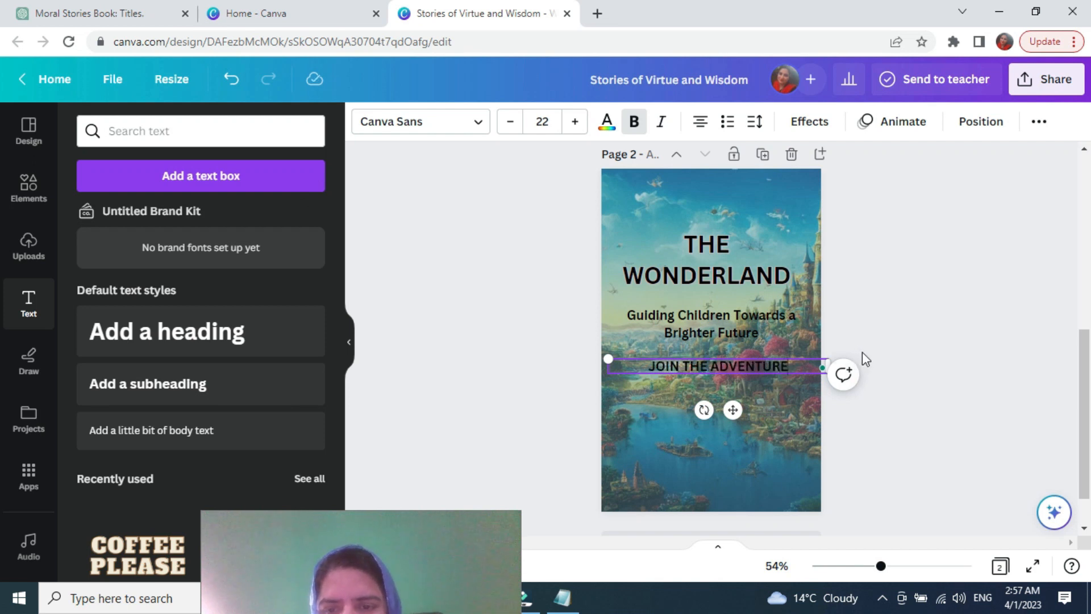
Step: Move the "JOIN THE ADVENTURE" text down over the water near the cover's lower edge and colour it white
{"action": "left_click_drag", "start_coordinate": [764, 363], "coordinate": [756, 470]}
{"action": "left_click", "coordinate": [606, 121]}
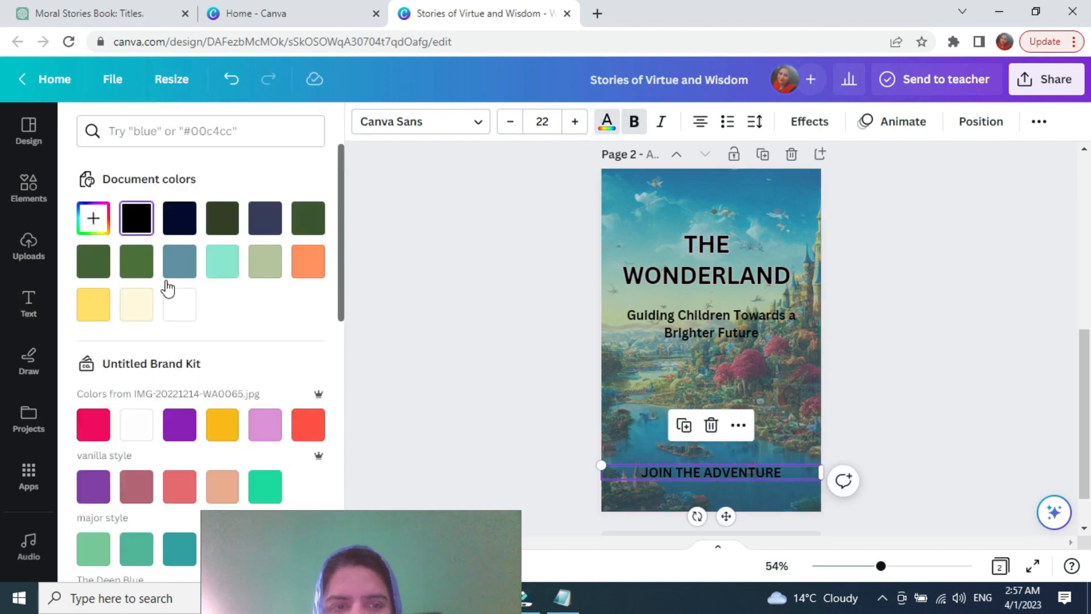
{"action": "left_click", "coordinate": [194, 310]}
{"action": "left_click", "coordinate": [977, 439]}
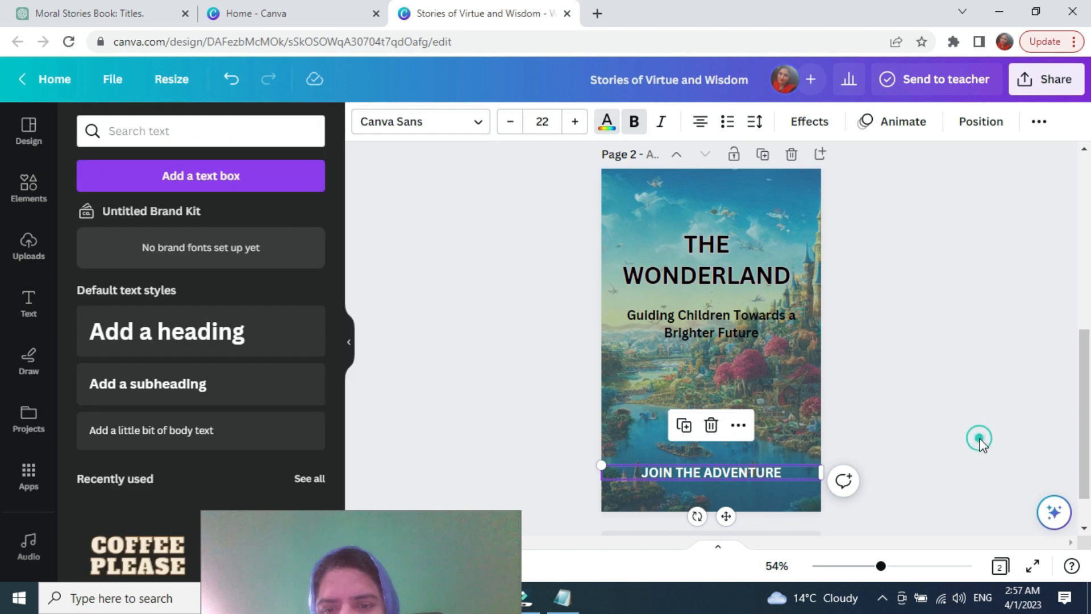
Step: Reduce the font size of "Guiding Children Towards a Brighter Future" until it fits on one line, and move it slightly closer to the heading
{"action": "scroll", "coordinate": [1057, 396], "scroll_direction": "down", "scroll_amount": 1}
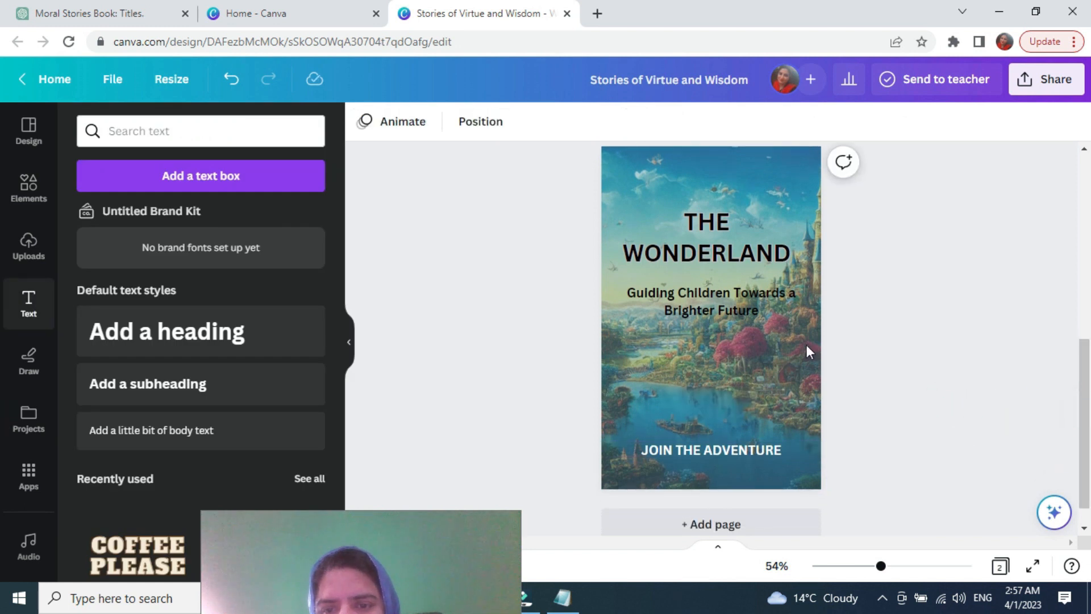
{"action": "left_click", "coordinate": [719, 291]}
{"action": "left_click", "coordinate": [513, 121]}
{"action": "left_click", "coordinate": [513, 121]}
{"action": "left_click", "coordinate": [513, 121]}
{"action": "left_click", "coordinate": [513, 121]}
{"action": "left_click", "coordinate": [514, 127]}
{"action": "left_click", "coordinate": [517, 130]}
{"action": "left_click", "coordinate": [925, 383]}
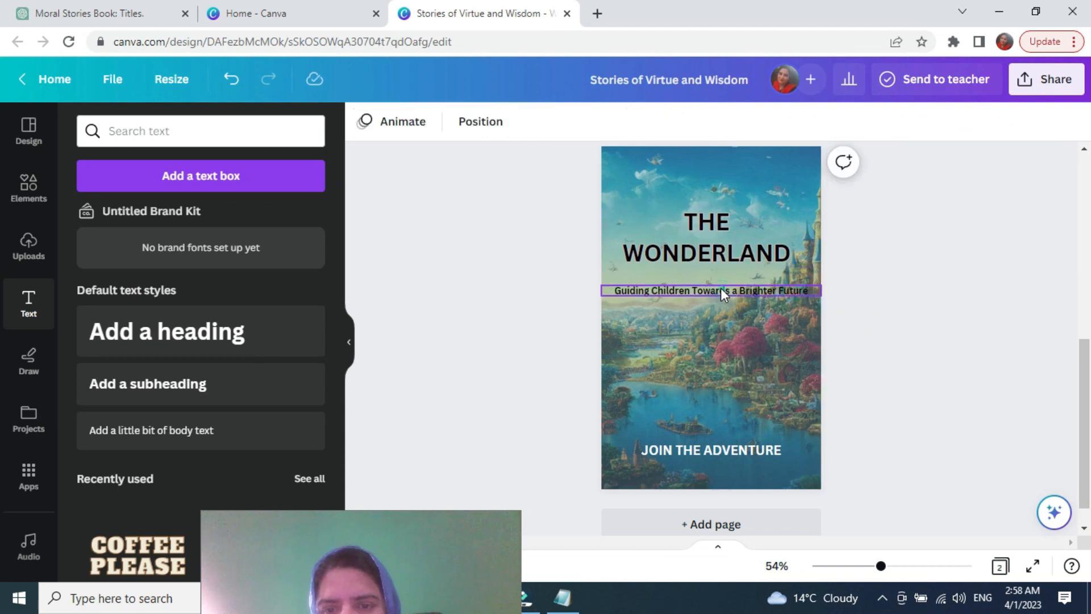
{"action": "left_click_drag", "start_coordinate": [720, 287], "coordinate": [716, 282]}
{"action": "left_click", "coordinate": [926, 335]}
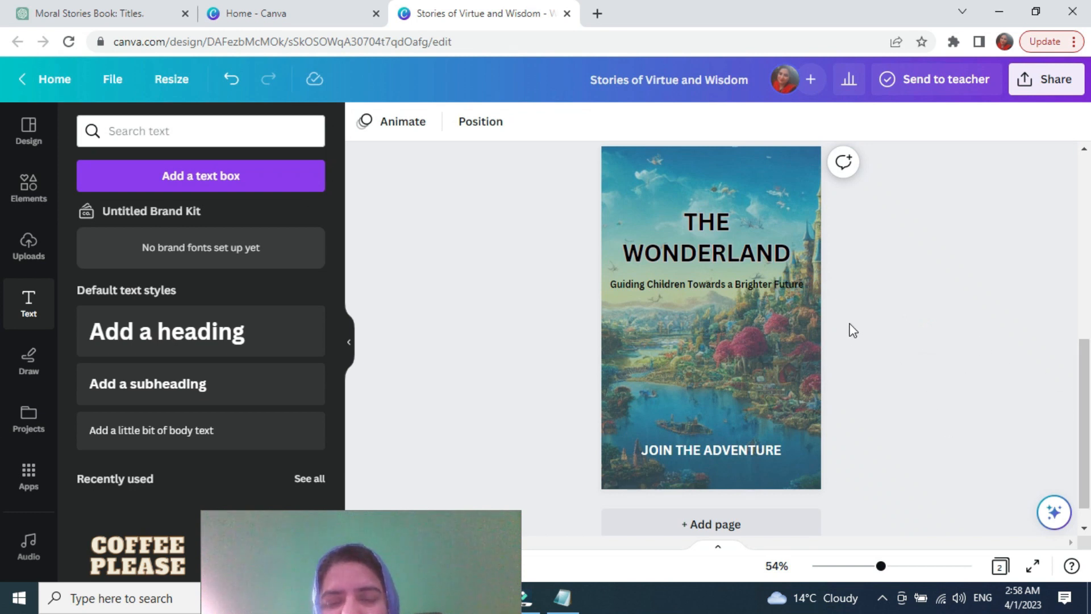
{"action": "left_click_drag", "start_coordinate": [410, 571], "coordinate": [414, 448]}
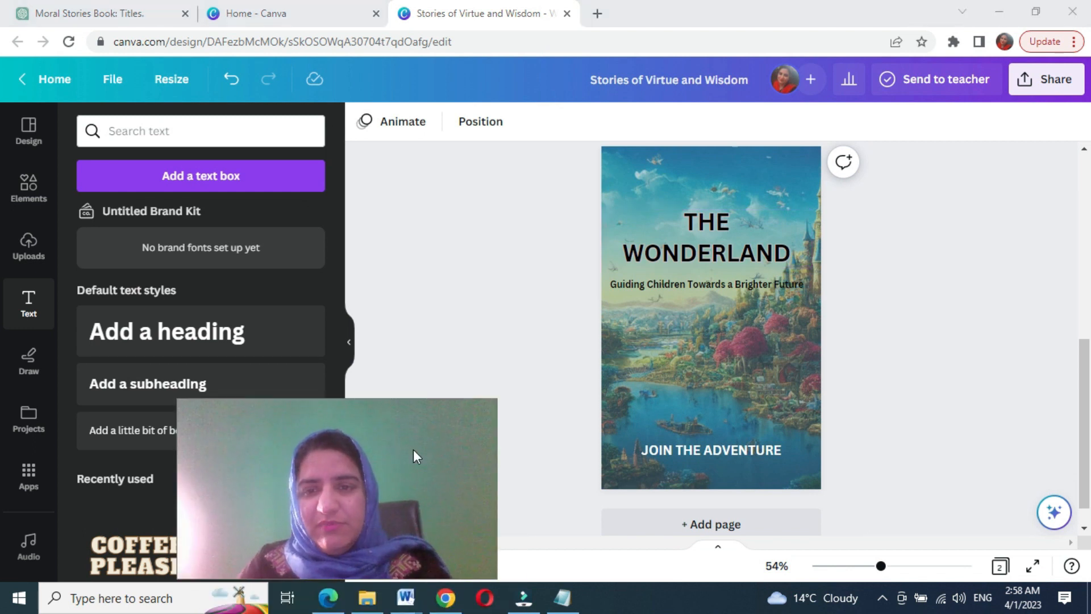